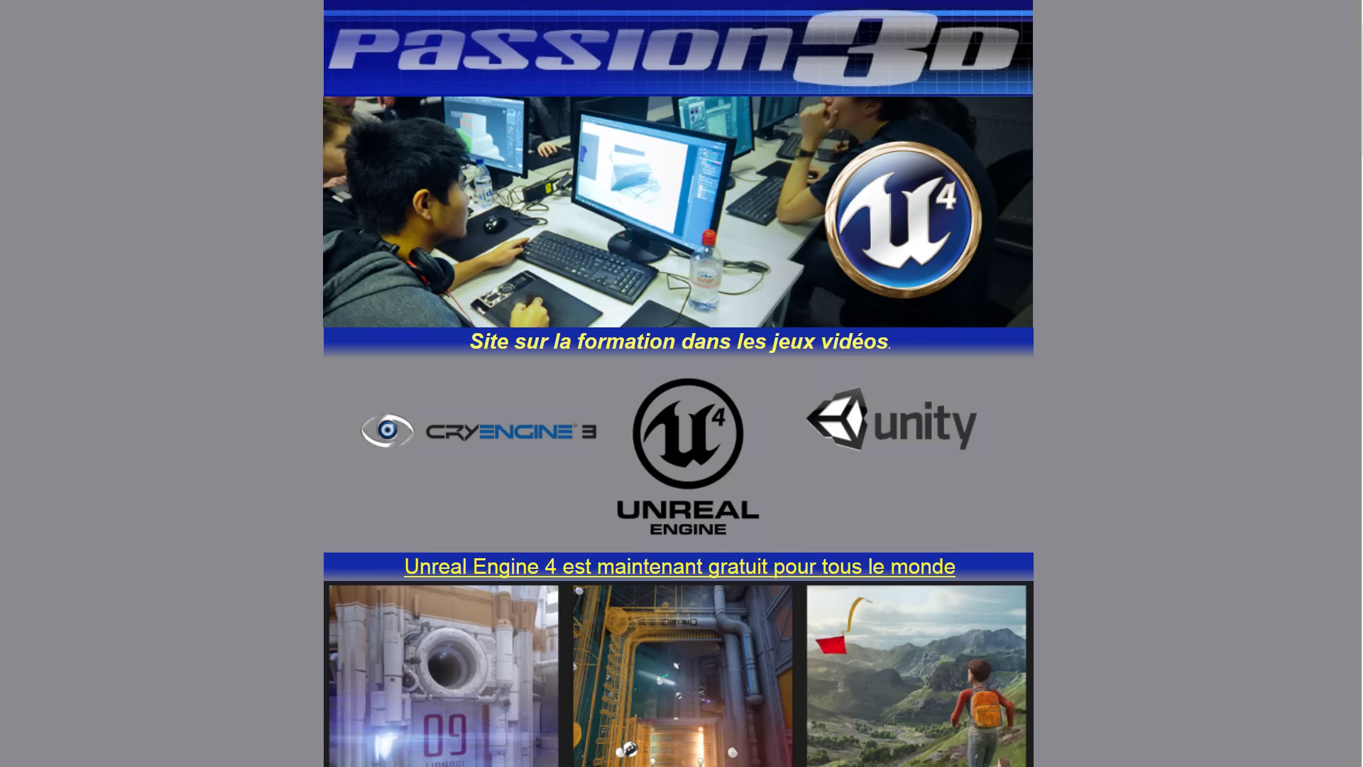
# Scroll the Passion3D homepage past the embedded video to the YouTube channel and course listings.
pyautogui.scroll(-1, 678, 383)
pyautogui.scroll(-4, 678, 383)
pyautogui.scroll(-4, 679, 384)
pyautogui.scroll(-3, 678, 384)
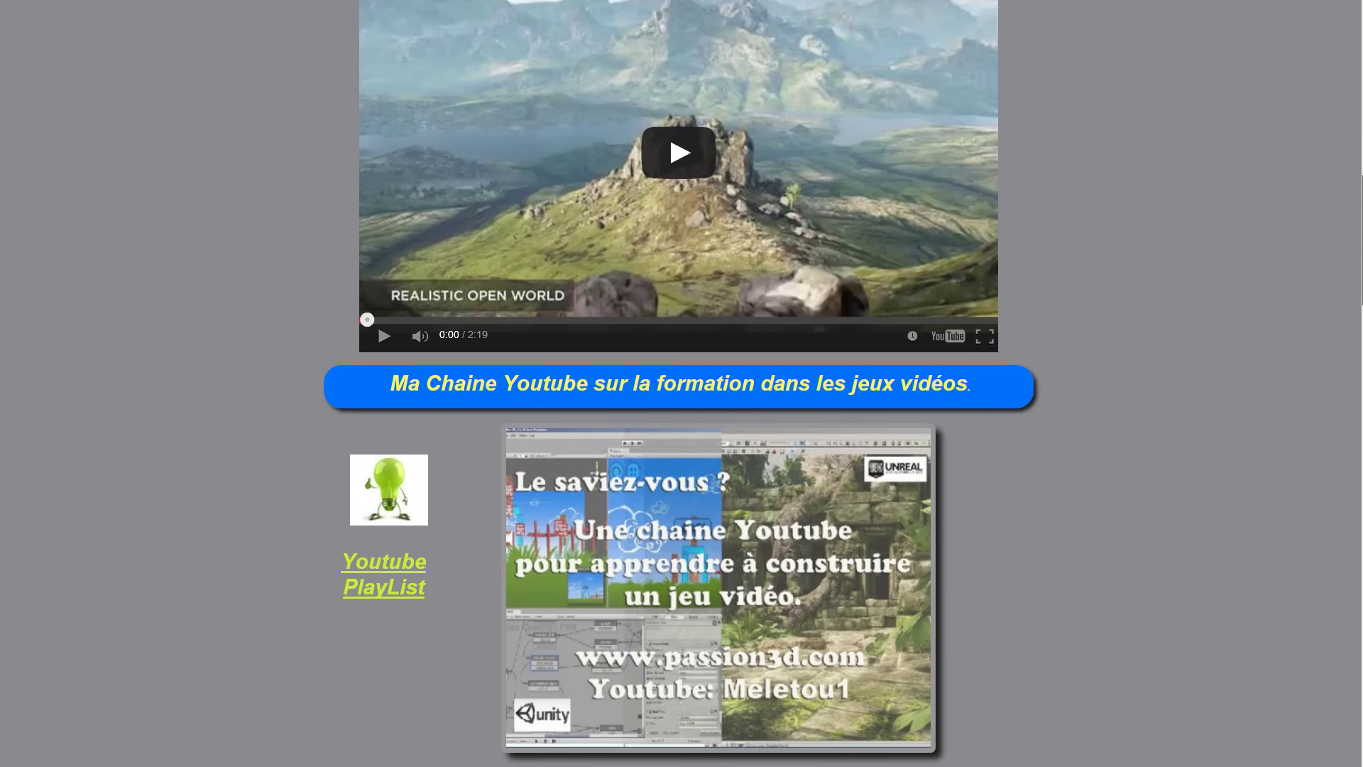
pyautogui.scroll(-3, 679, 384)
pyautogui.scroll(-3, 678, 383)
pyautogui.scroll(-4, 679, 384)
pyautogui.scroll(-4, 678, 384)
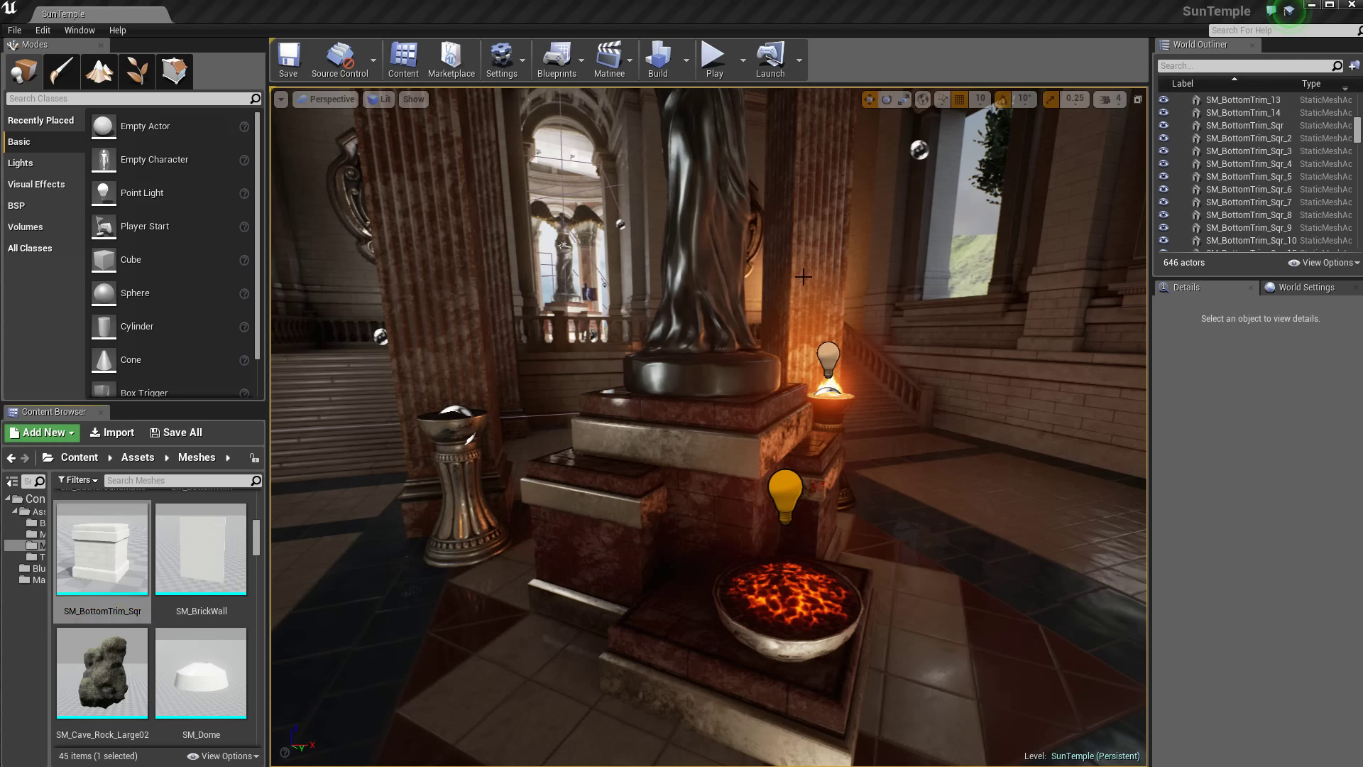
# Inspect the pedestal's top, left and right trim blocks, then select SM_BottomTrim_Sqr in the Content Browser.
pyautogui.moveTo(803, 277); pyautogui.dragTo(800, 281, button='right')
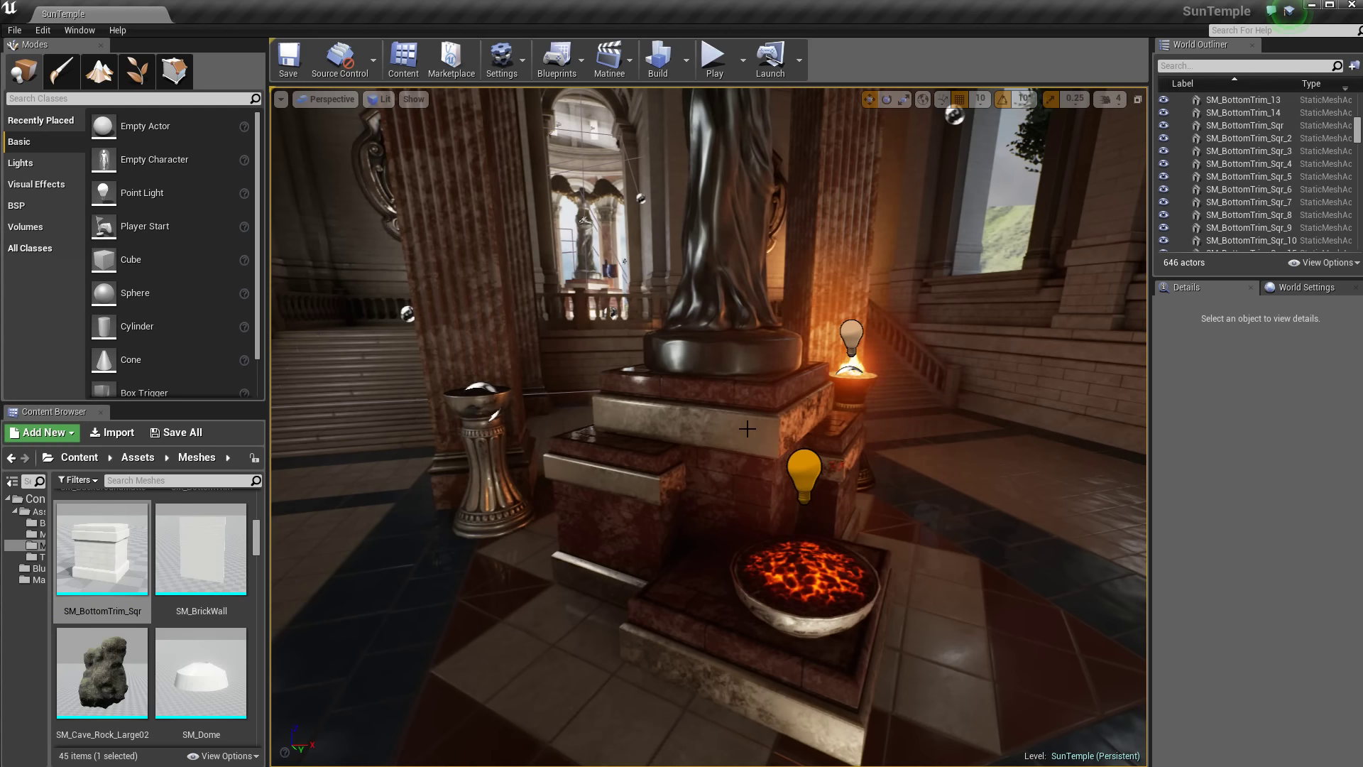
pyautogui.click(729, 430)
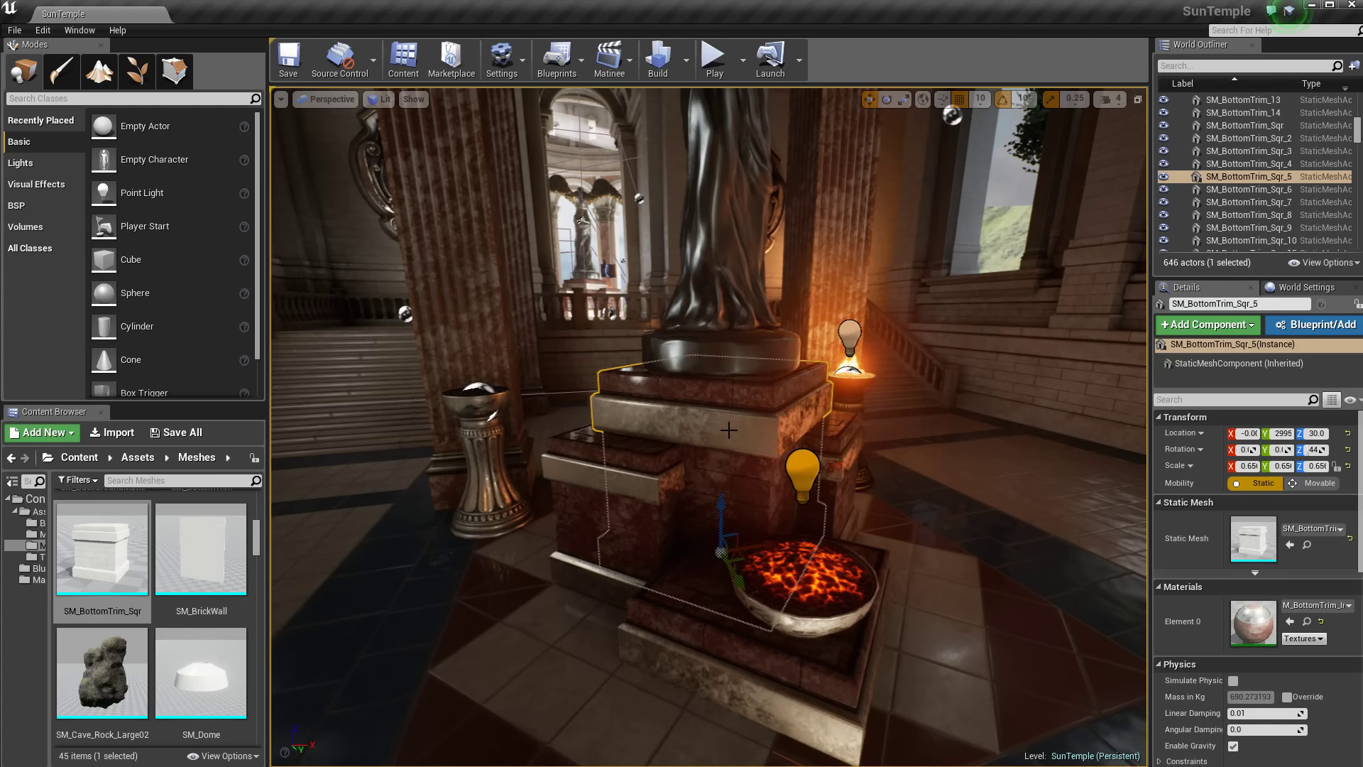
pyautogui.click(614, 478)
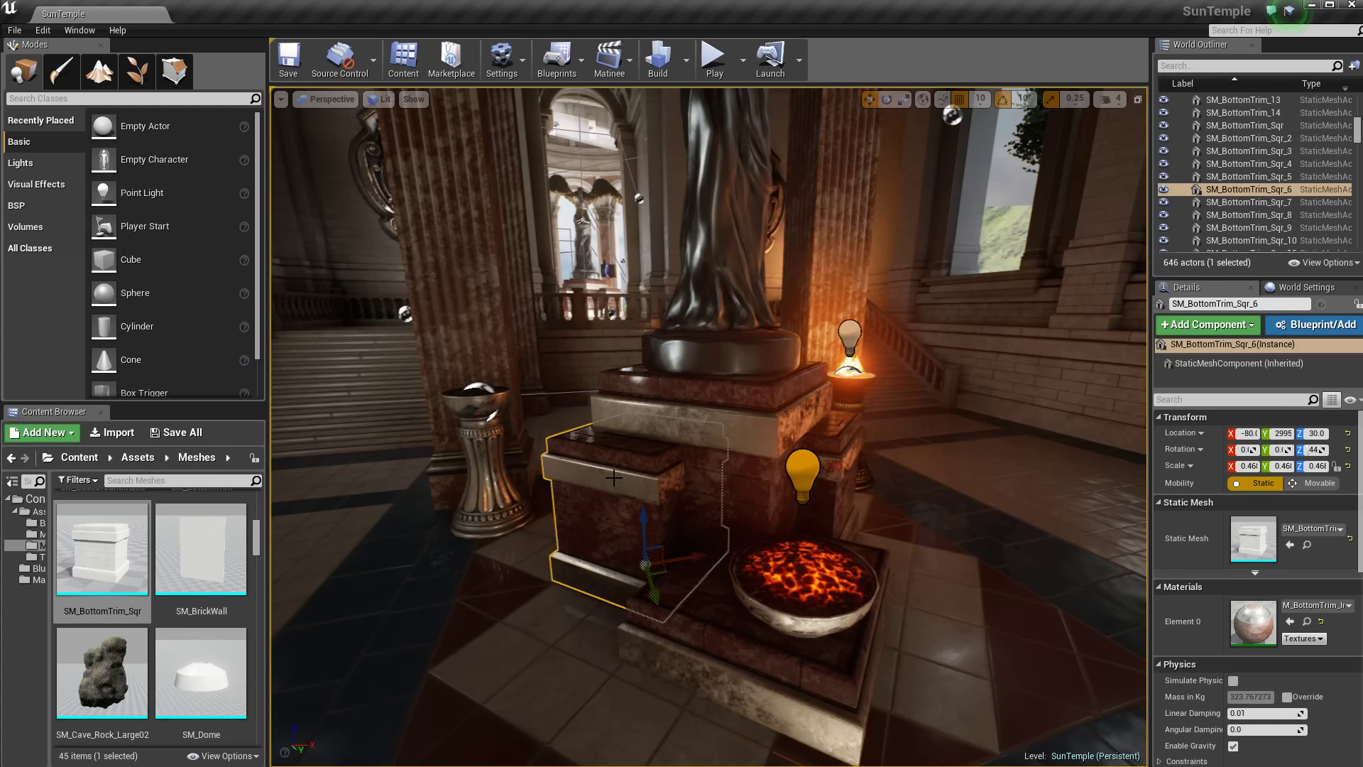
pyautogui.click(776, 438)
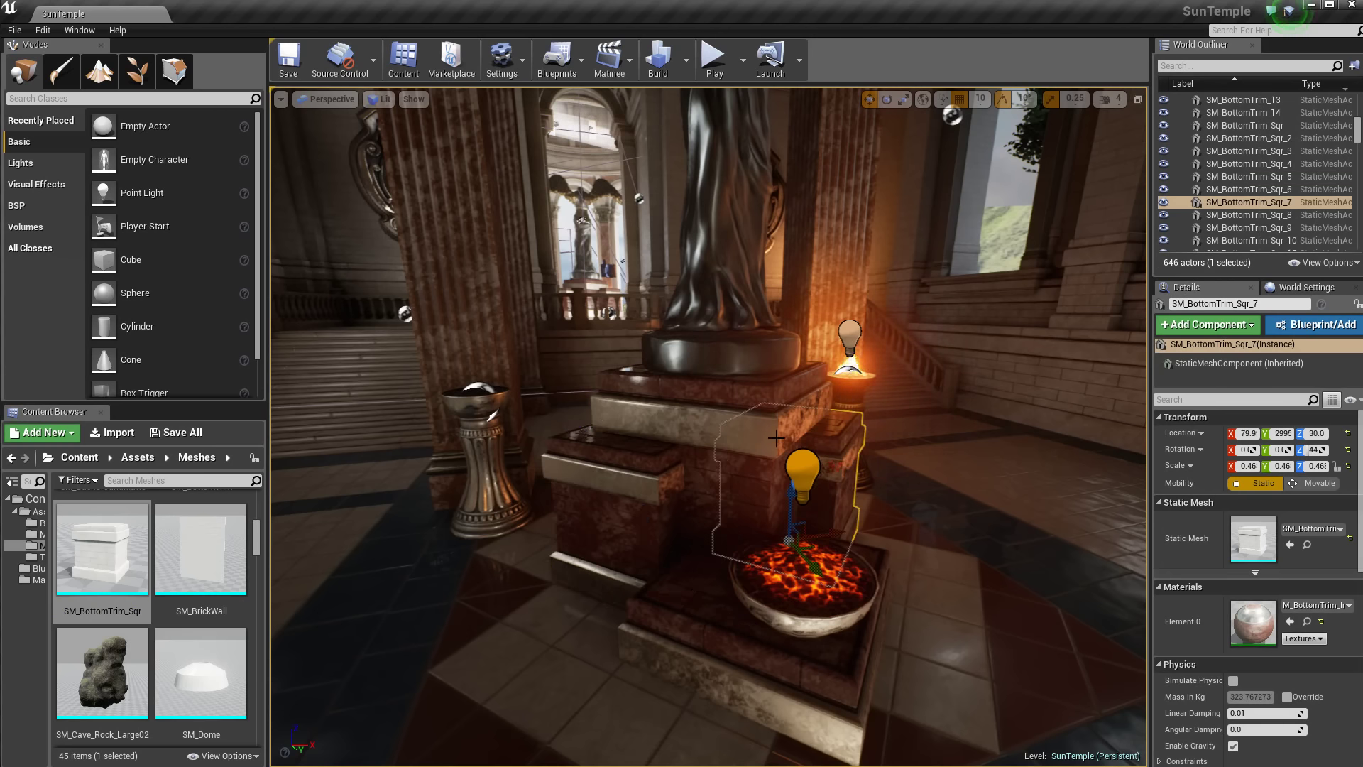
pyautogui.click(707, 392)
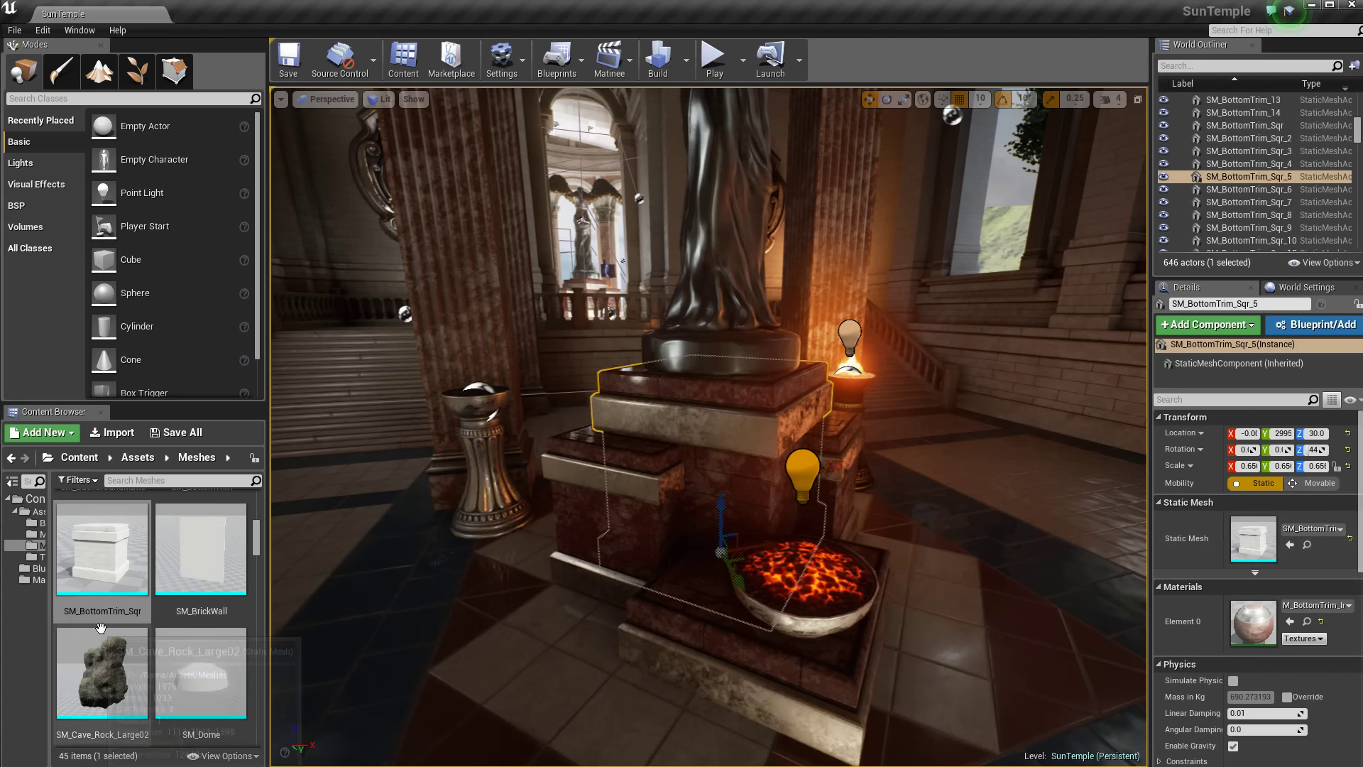
pyautogui.click(113, 559)
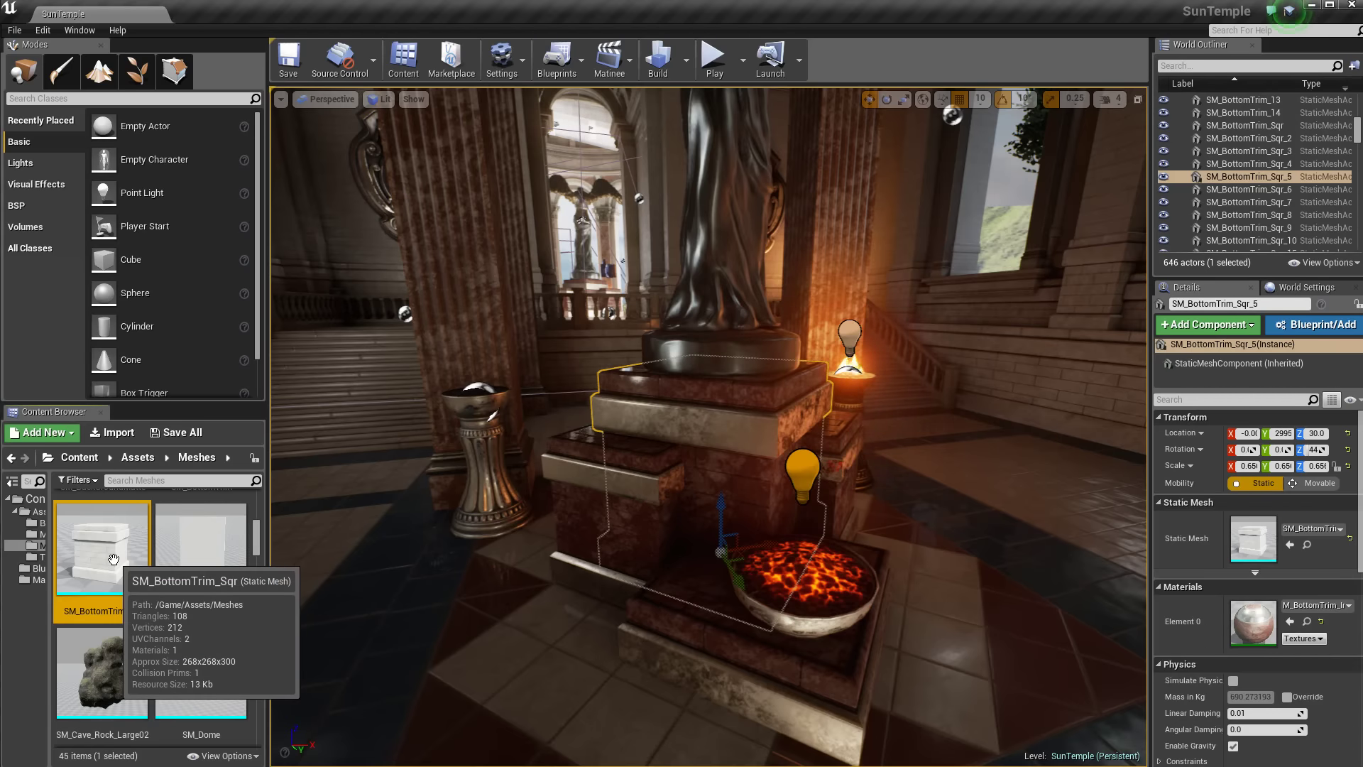
# Open SM_BottomTrim_Sqr with the UV overlay and compare its layouts on UV channels 0 and 1.
pyautogui.doubleClick(113, 559)
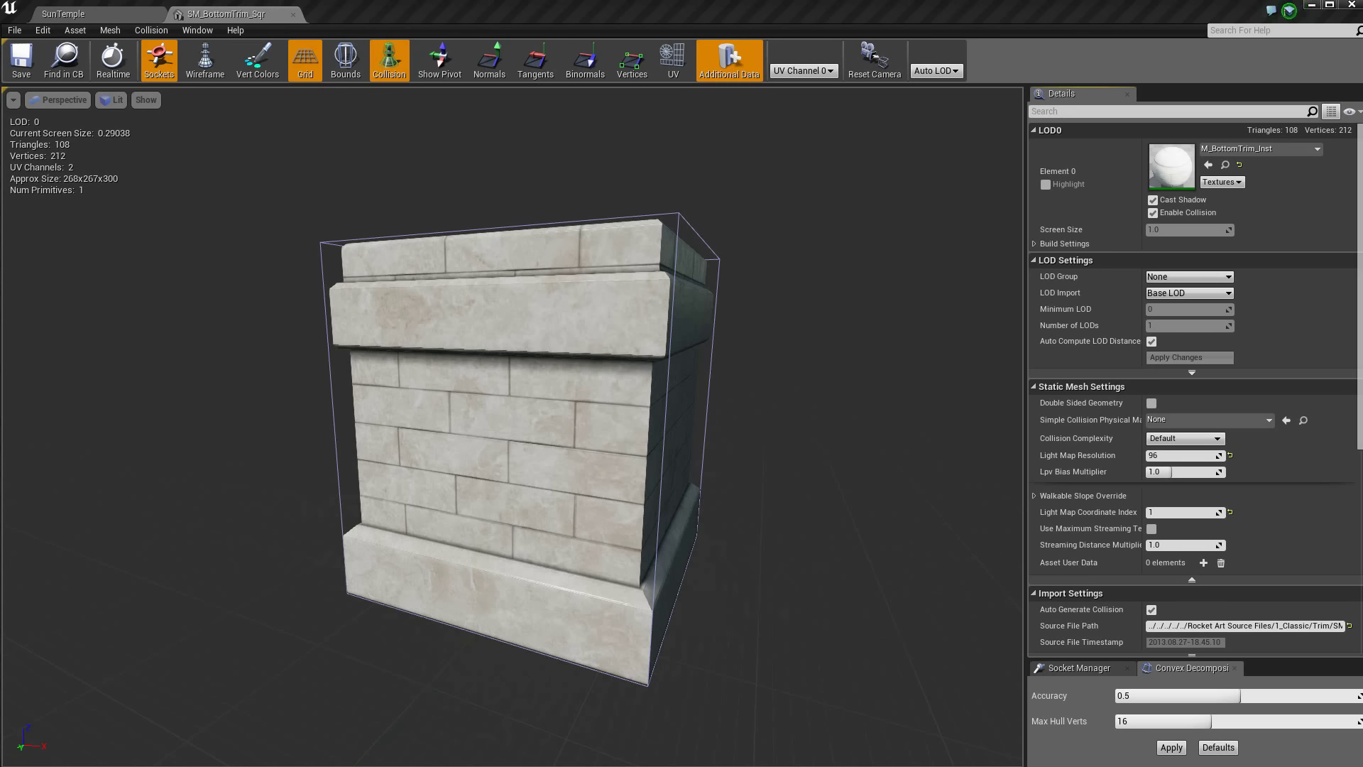
pyautogui.click(682, 66)
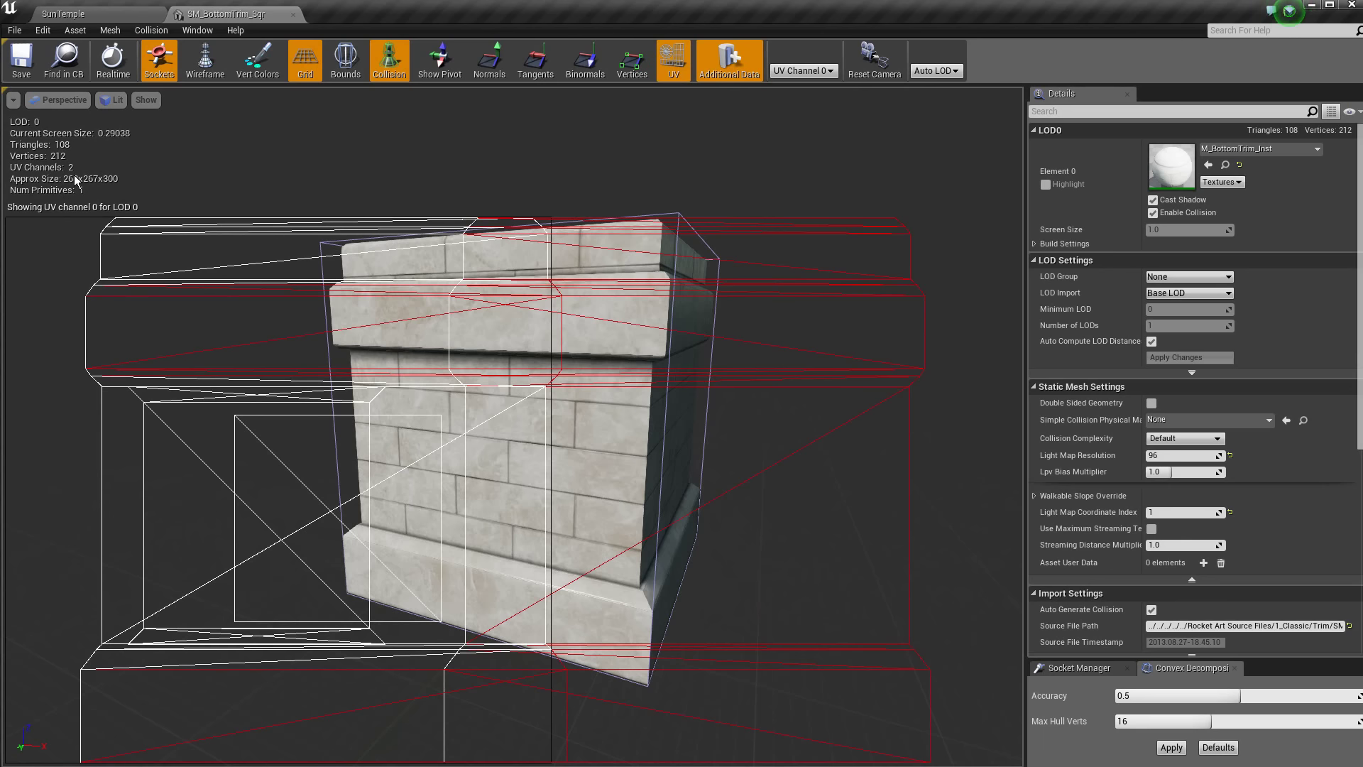
pyautogui.click(800, 76)
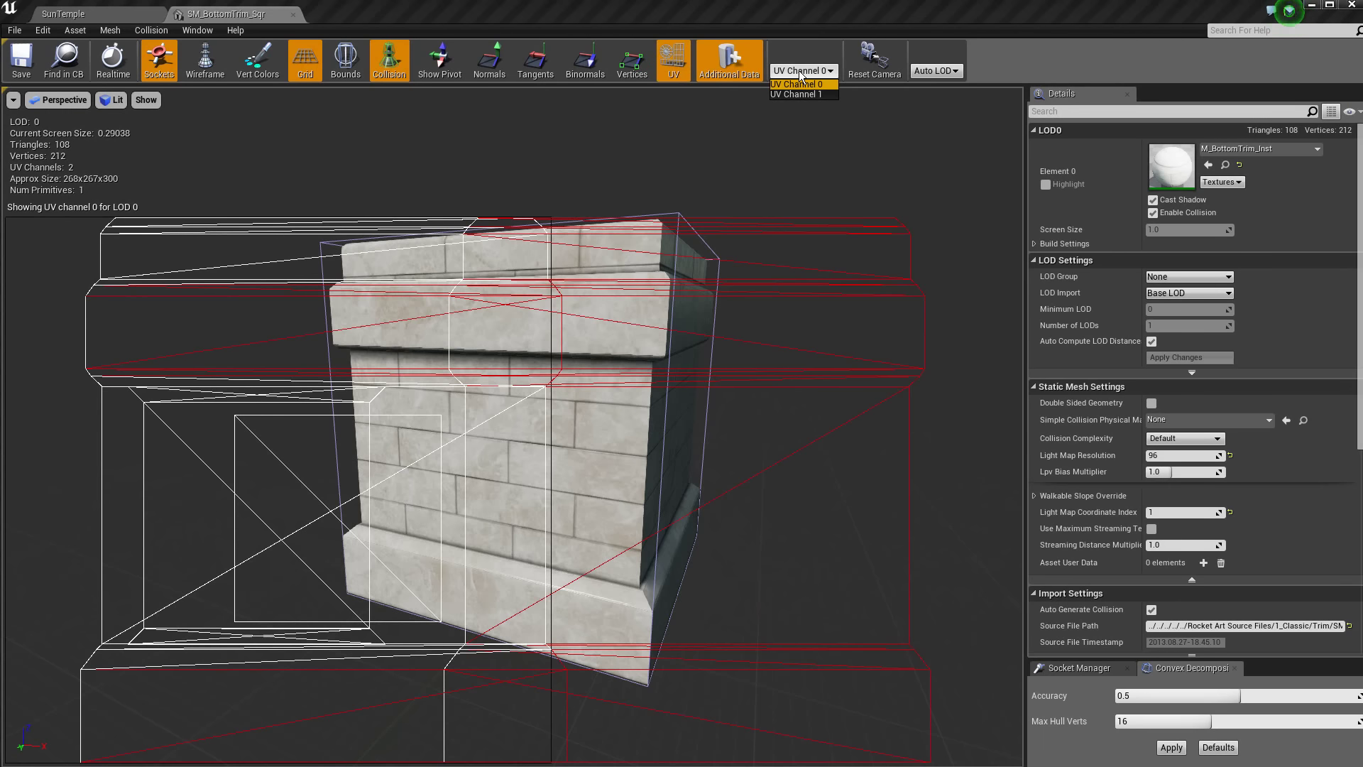
pyautogui.click(800, 96)
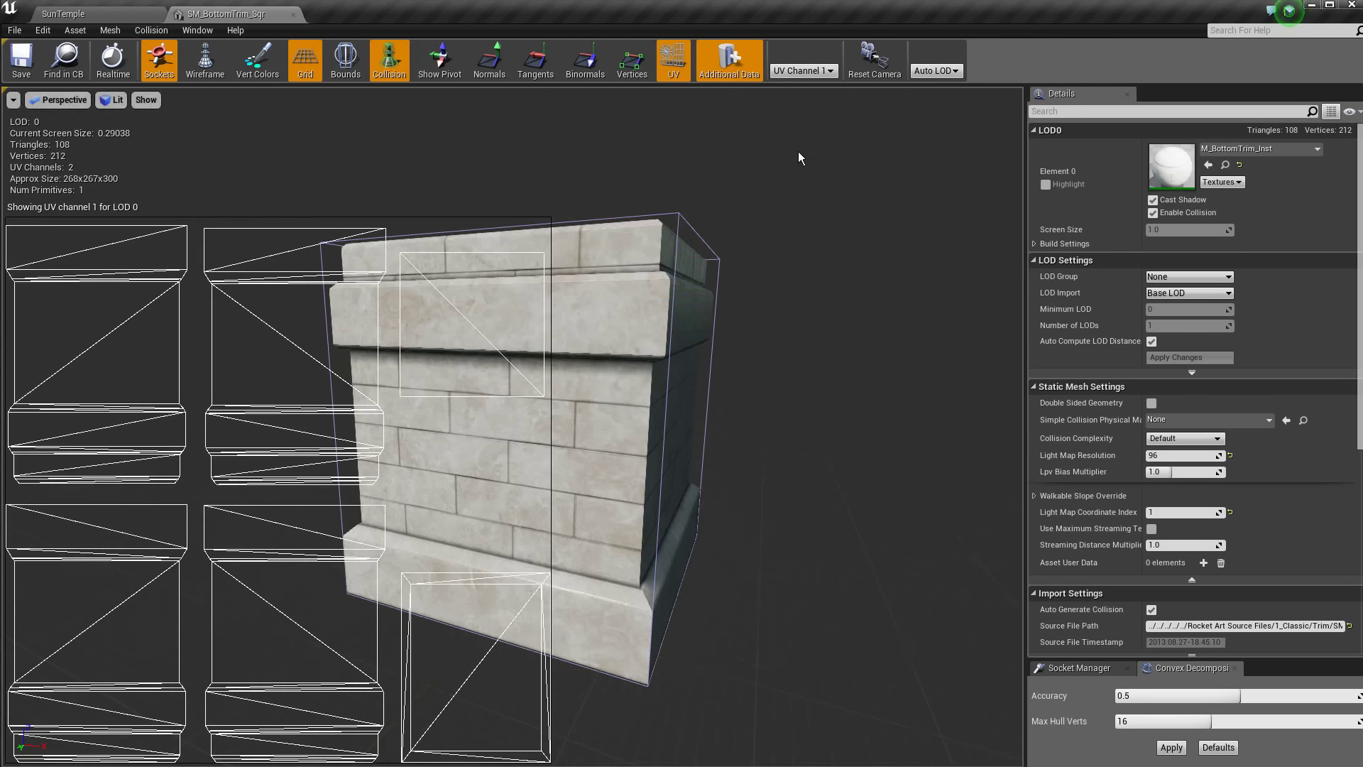
pyautogui.click(815, 72)
pyautogui.click(806, 84)
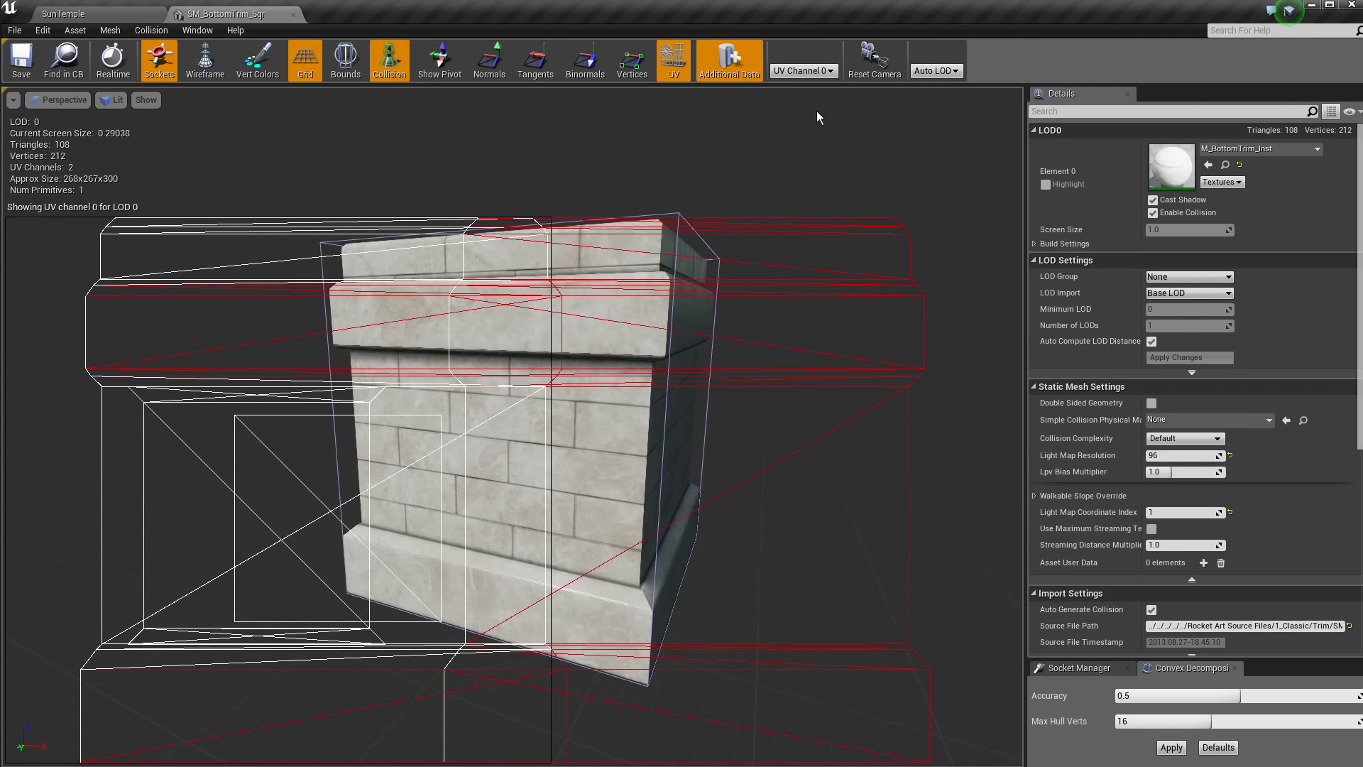
pyautogui.click(806, 71)
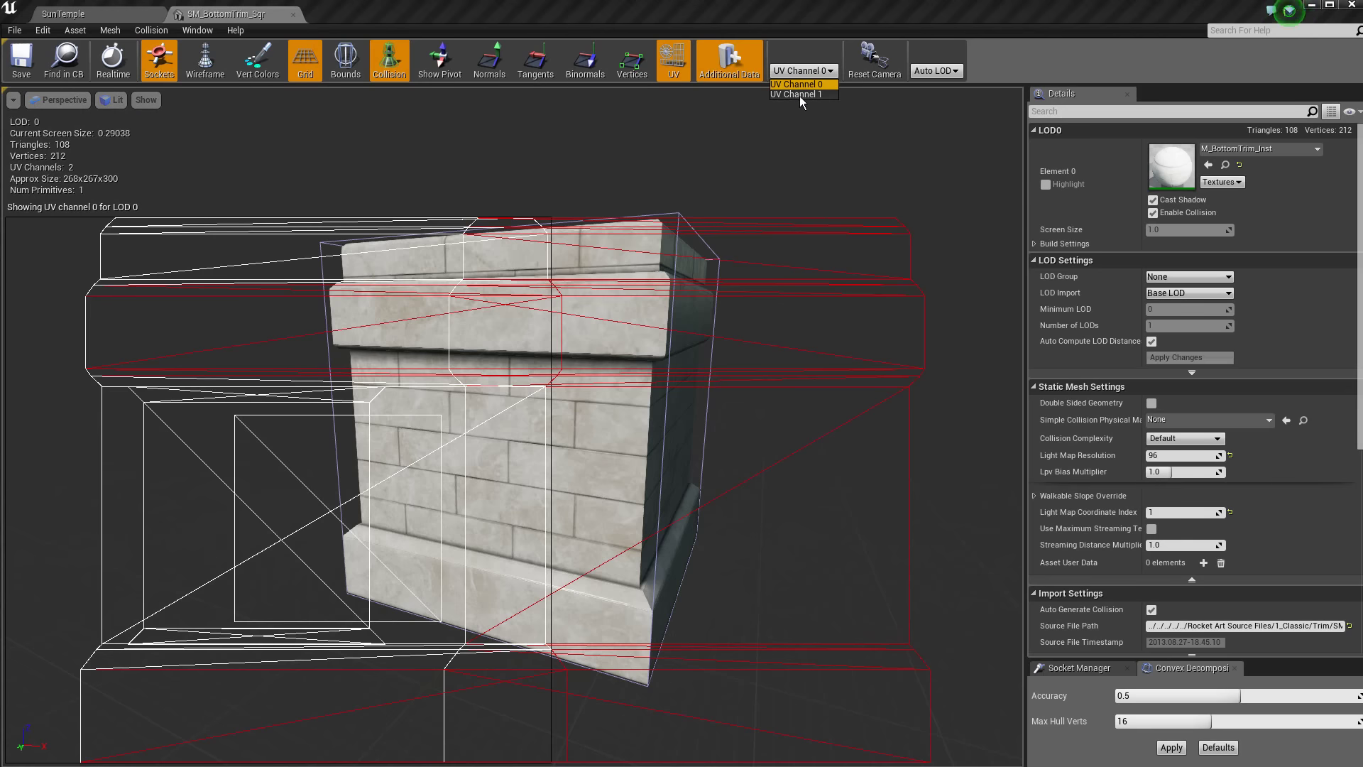
pyautogui.click(800, 95)
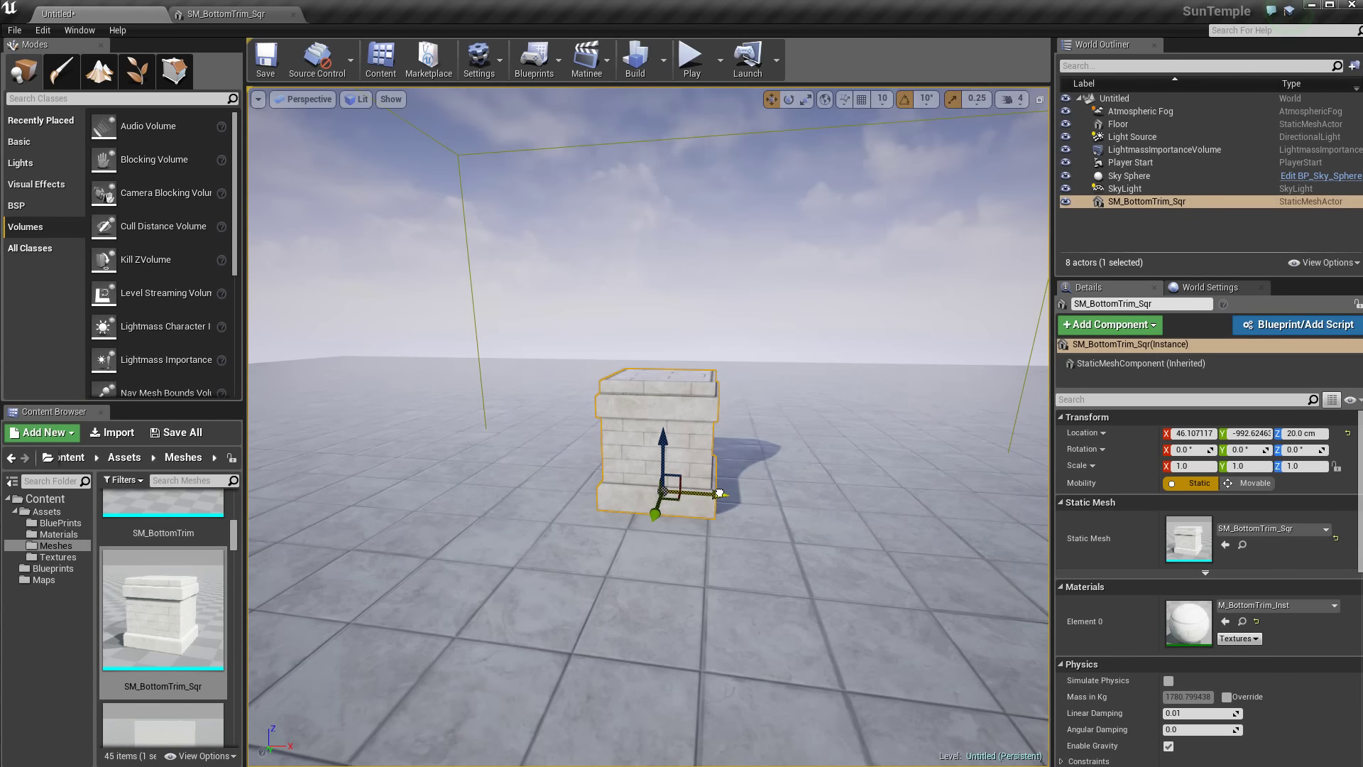
# Move the pedestal along X to about -66.5, then return to the SM_BottomTrim_Sqr mesh editor.
pyautogui.moveTo(719, 492)
pyautogui.mouseDown()
pyautogui.moveTo(657, 530)
pyautogui.moveTo(518, 547)
pyautogui.mouseUp()
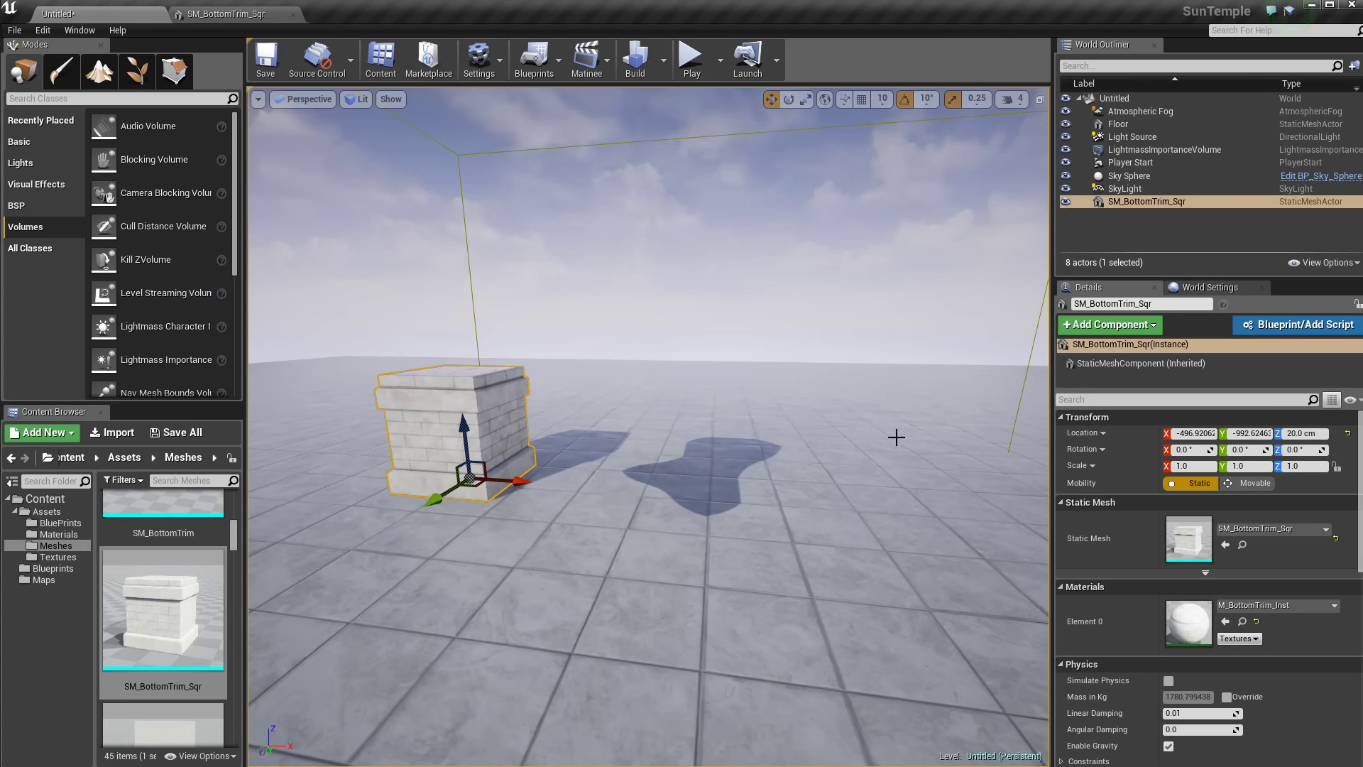
pyautogui.moveTo(522, 481); pyautogui.dragTo(678, 488)
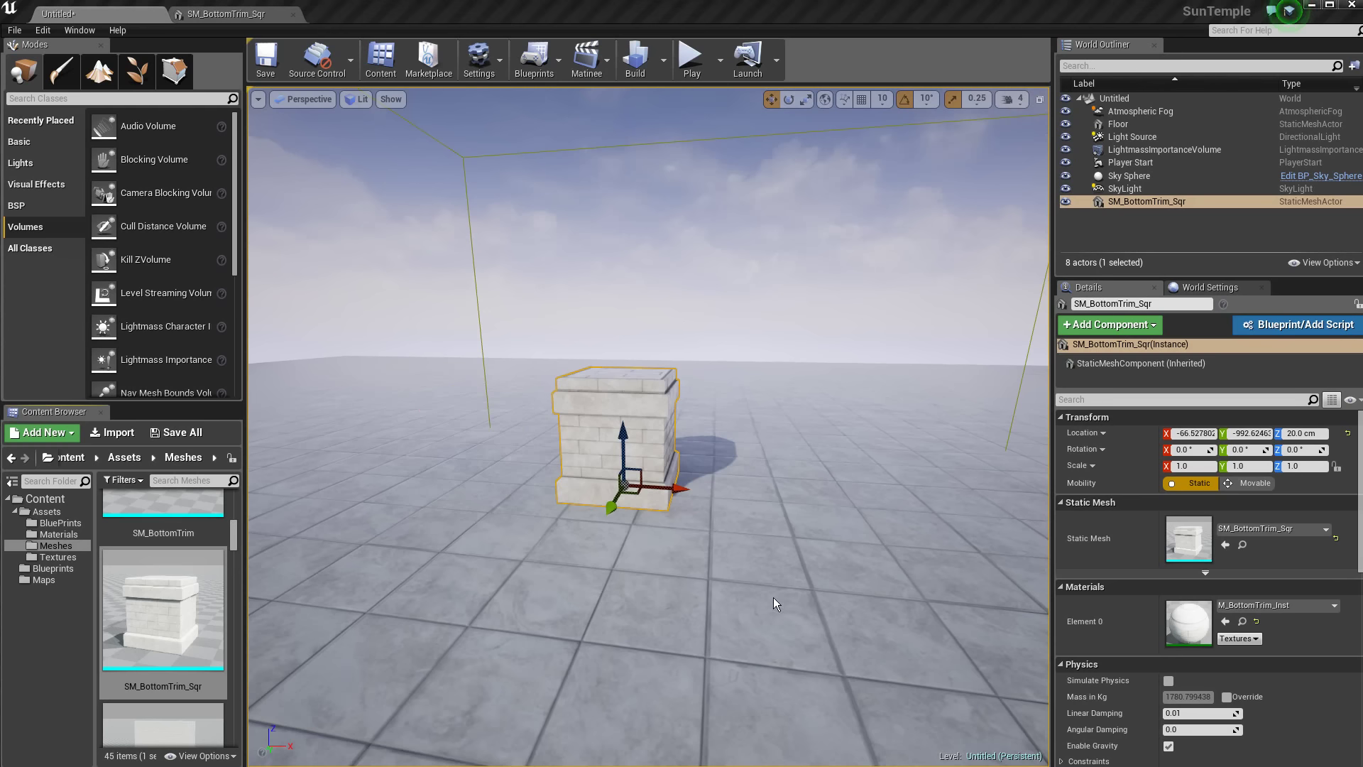
pyautogui.click(252, 17)
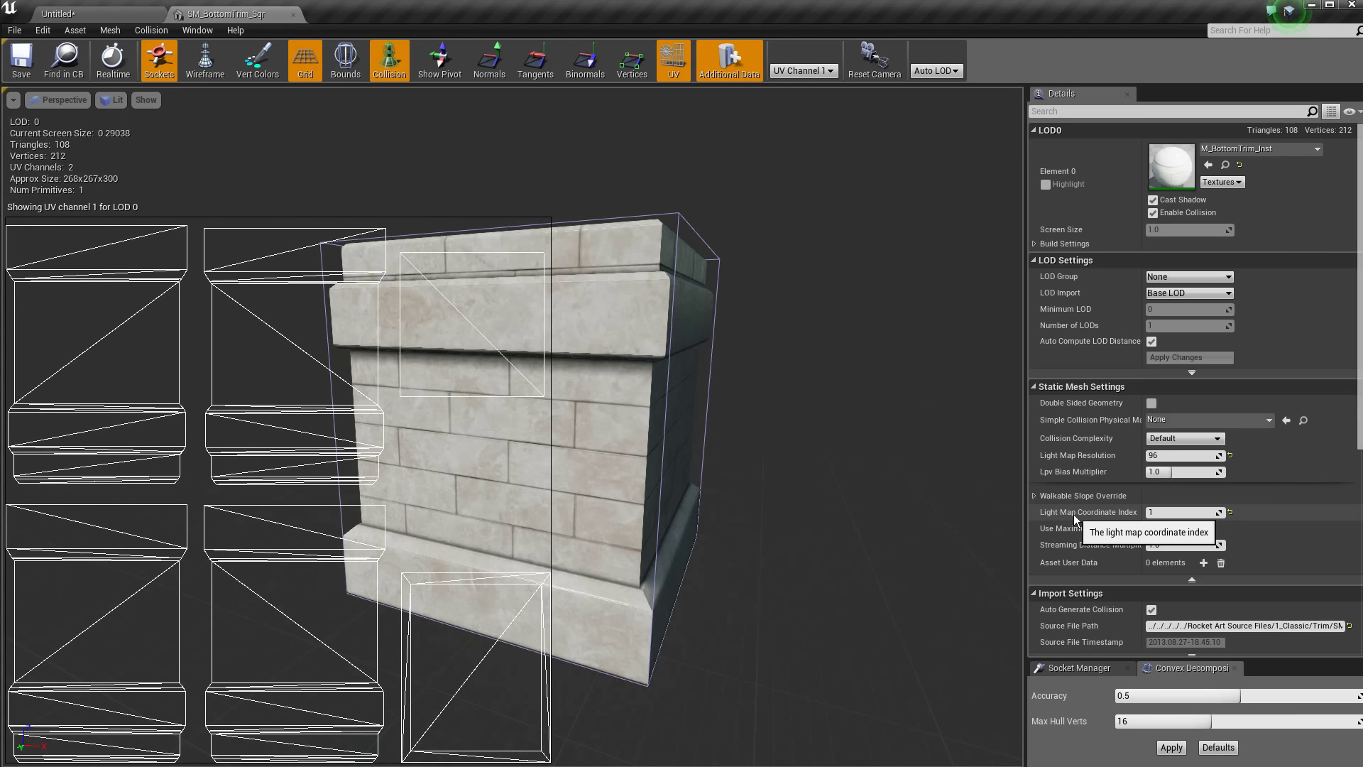
# Show UV channel 0, set Light Map Coordinate Index to 0, and save SM_BottomTrim_Sqr.
pyautogui.click(795, 71)
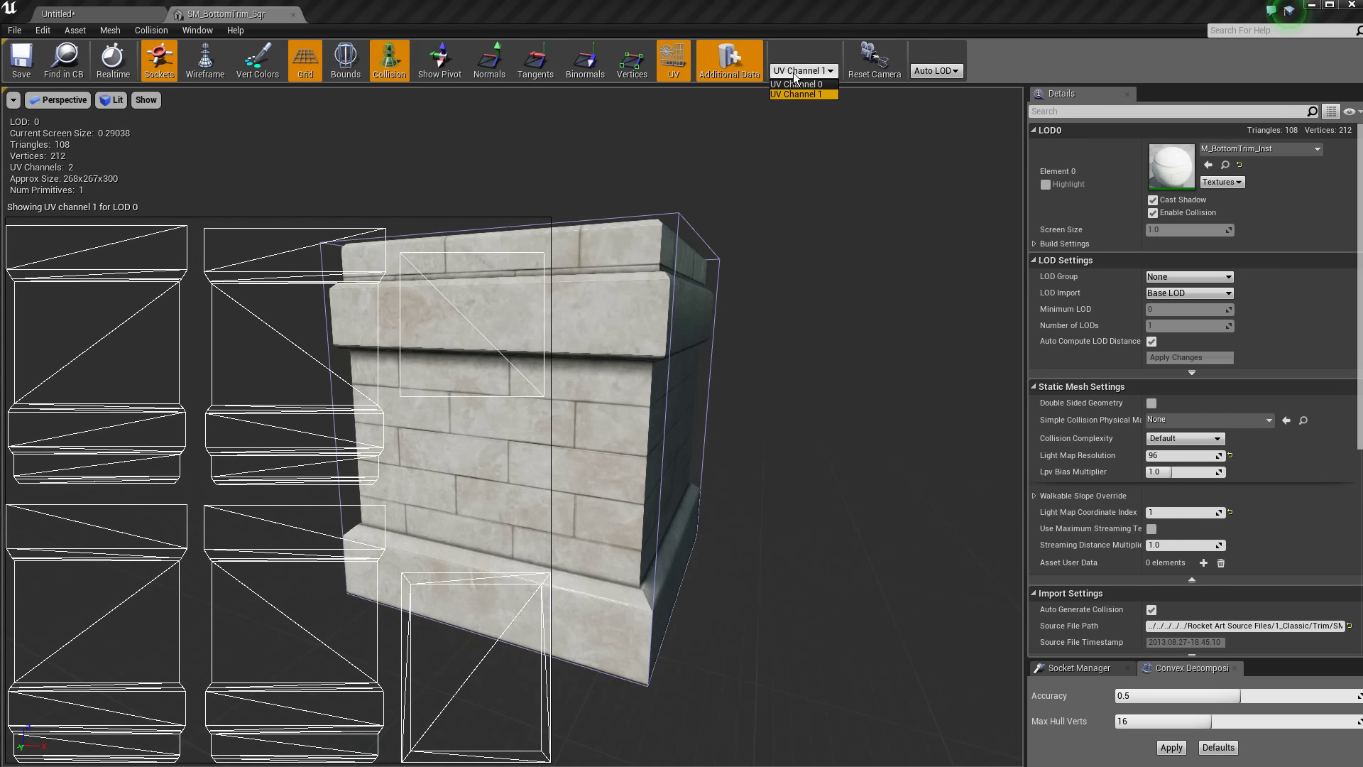
pyautogui.click(797, 83)
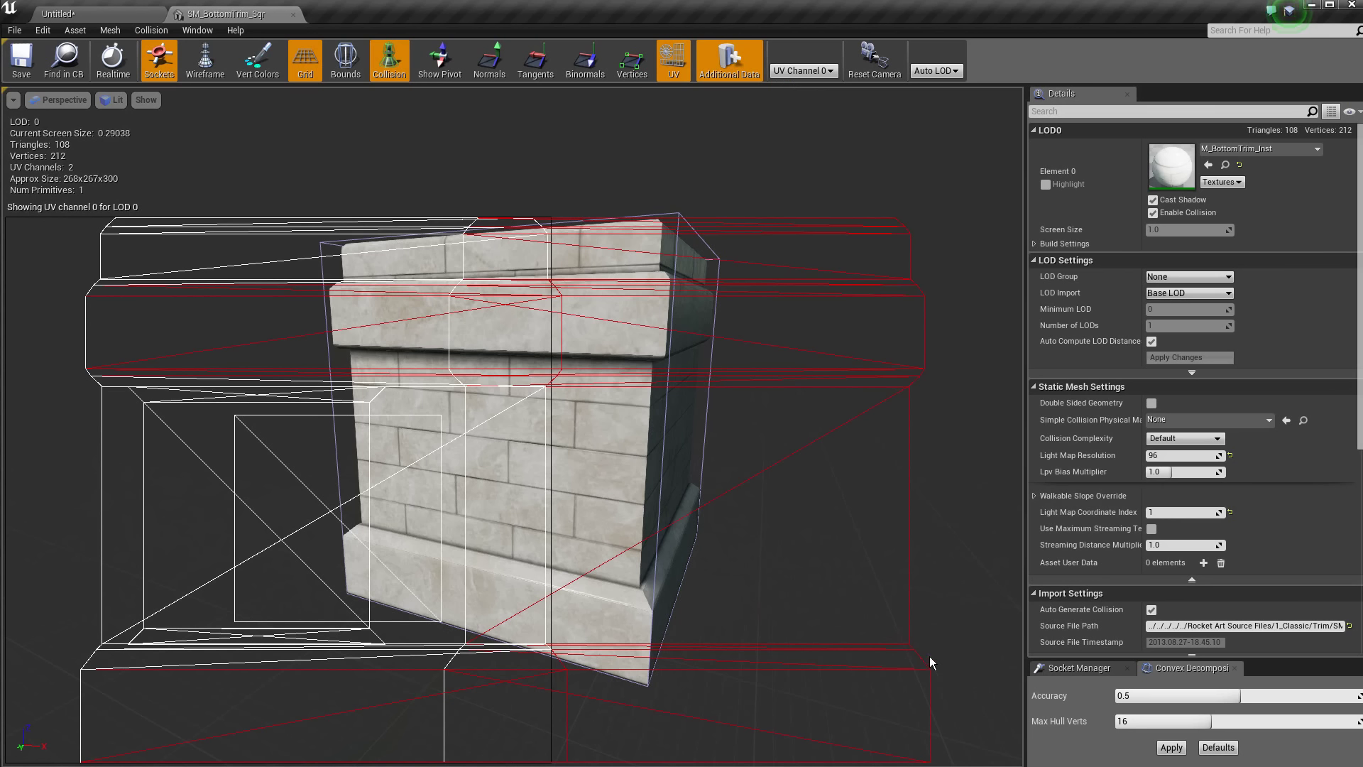
pyautogui.click(1166, 515)
pyautogui.write('0')
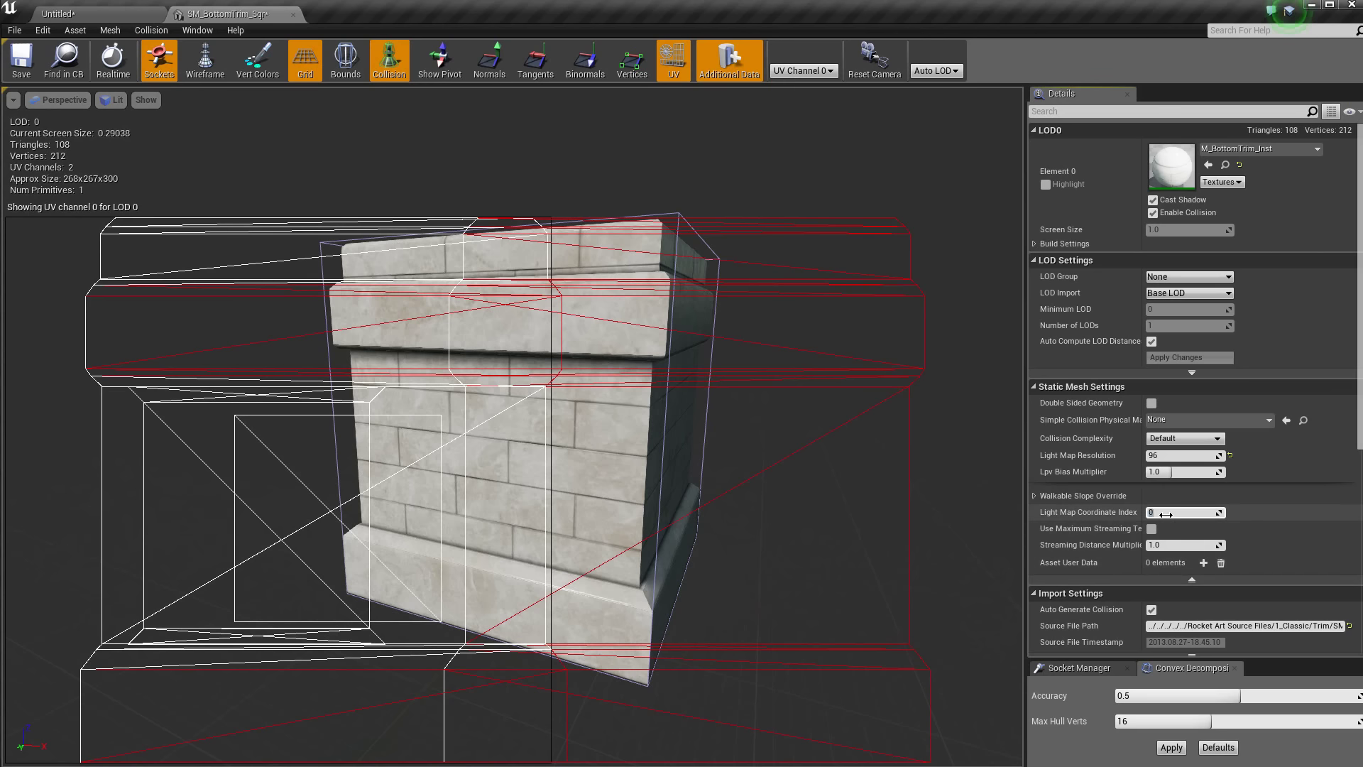
pyautogui.click(22, 57)
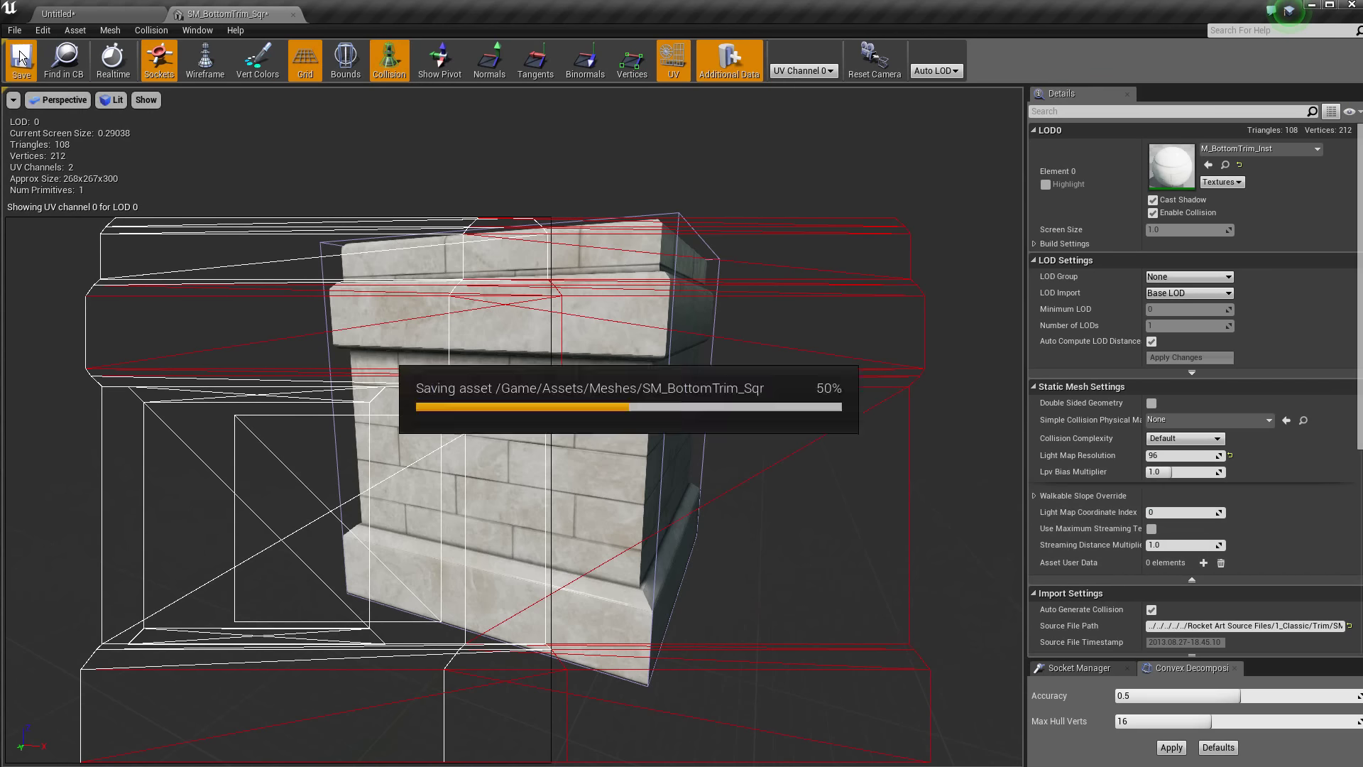
pyautogui.click(106, 14)
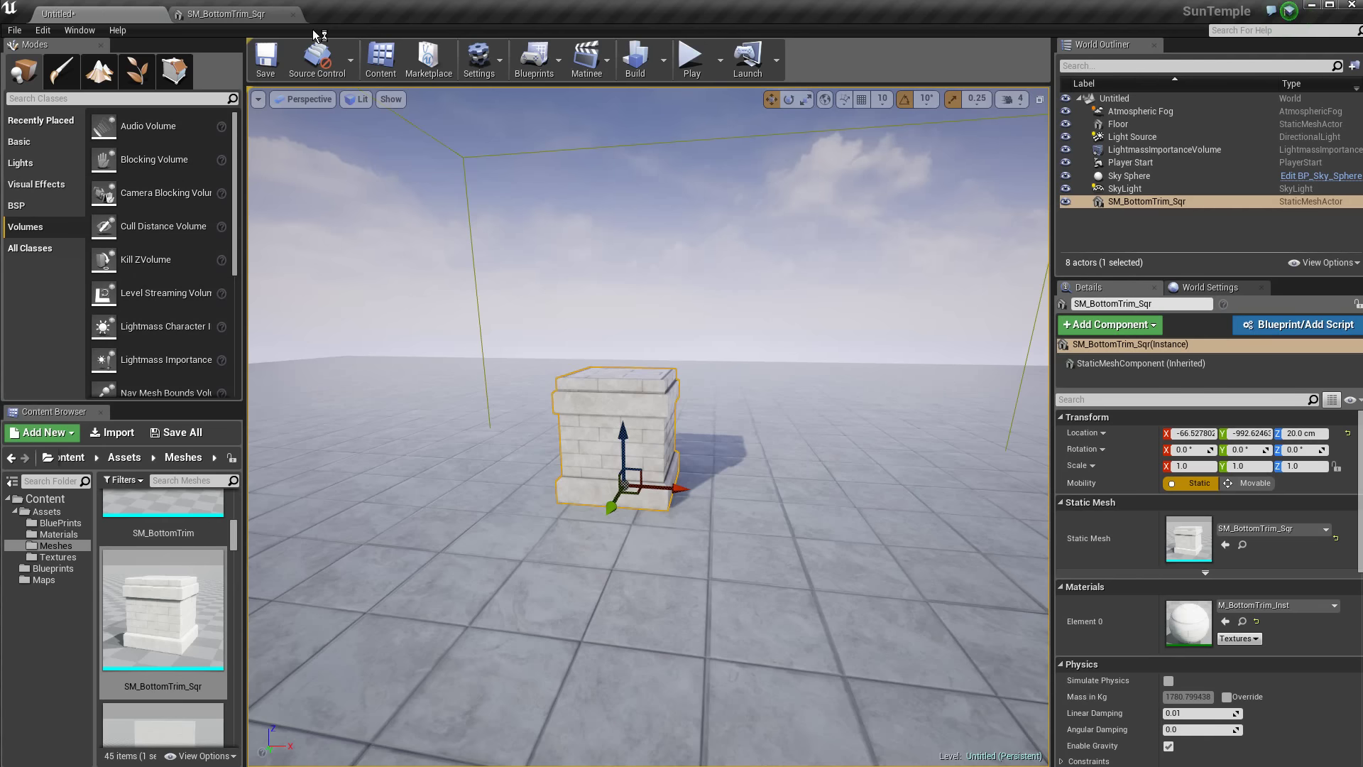
# Build lighting and review the SM_BottomTrim_Sqr lightmap UV overlap warnings in the Lighting Results.
pyautogui.click(646, 68)
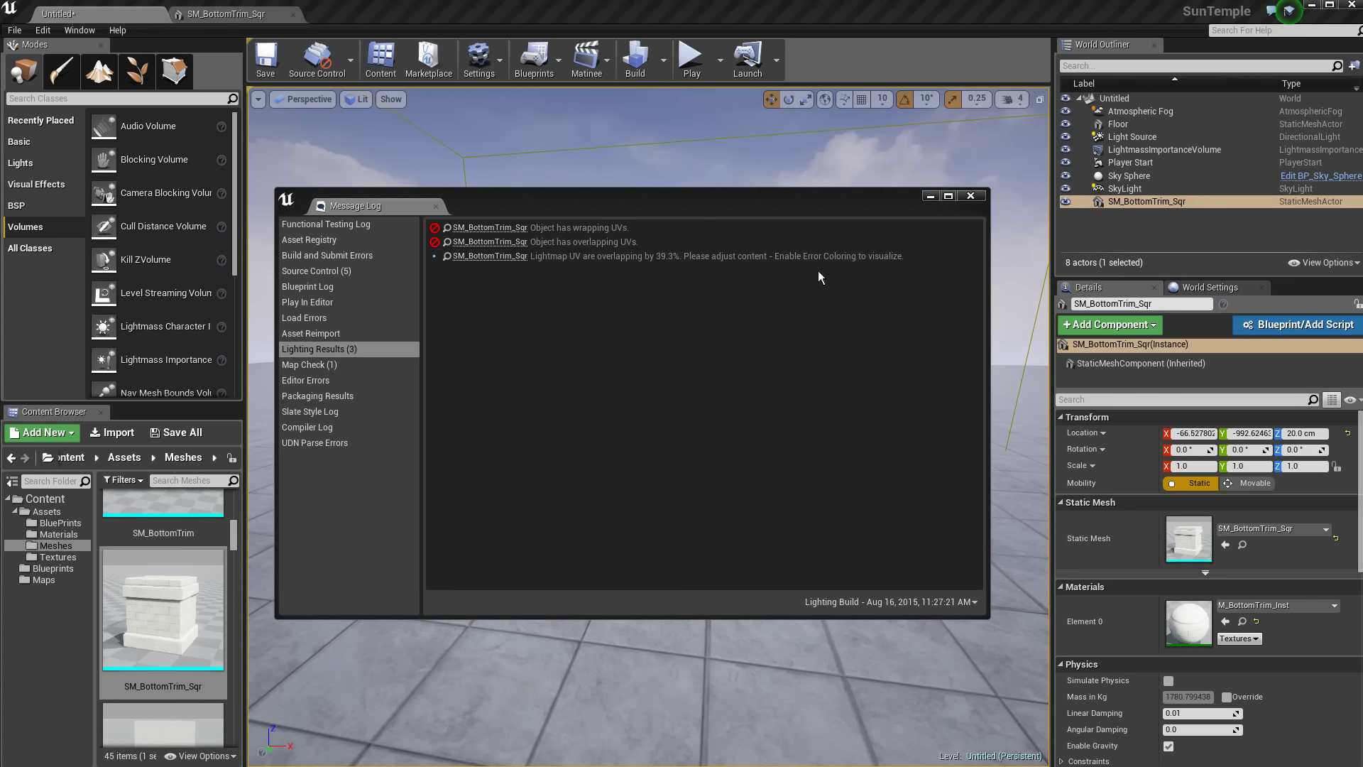
pyautogui.click(974, 201)
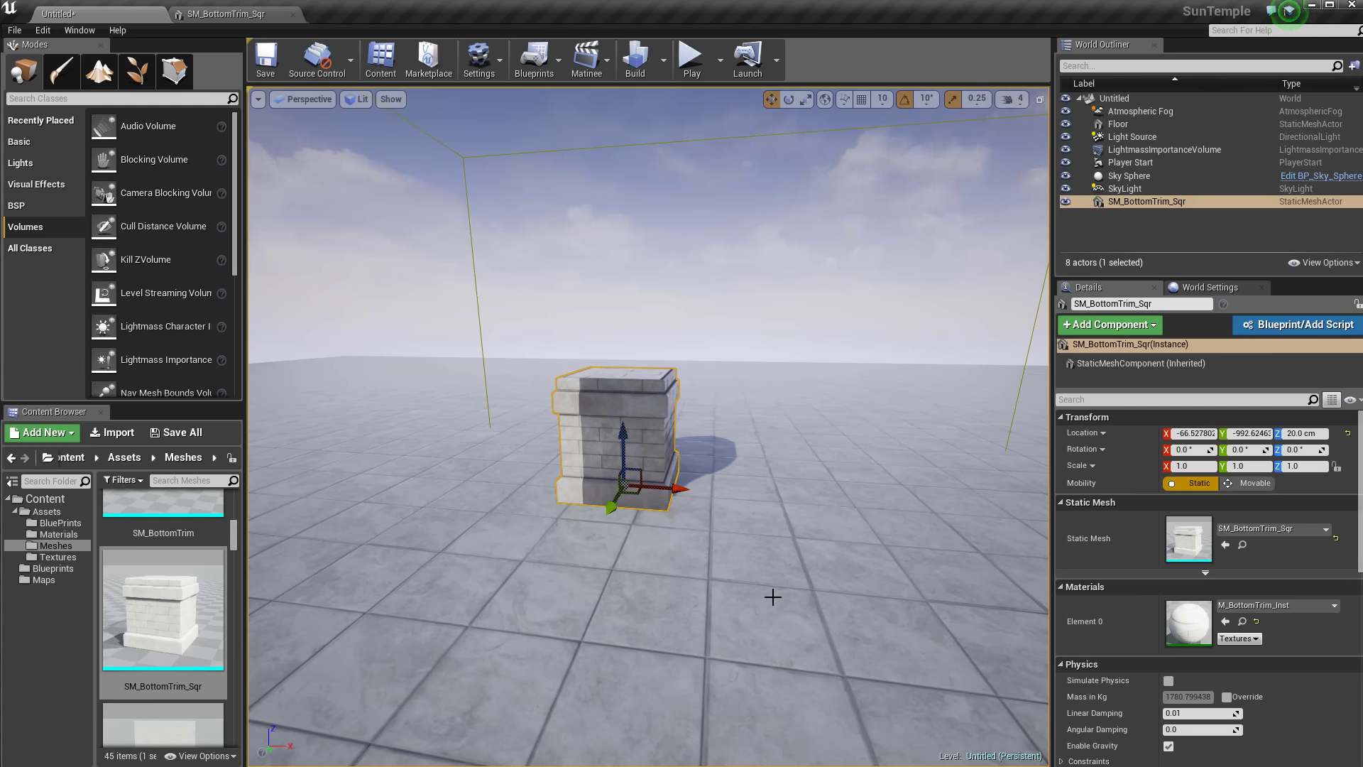
pyautogui.moveTo(773, 597); pyautogui.dragTo(752, 593)
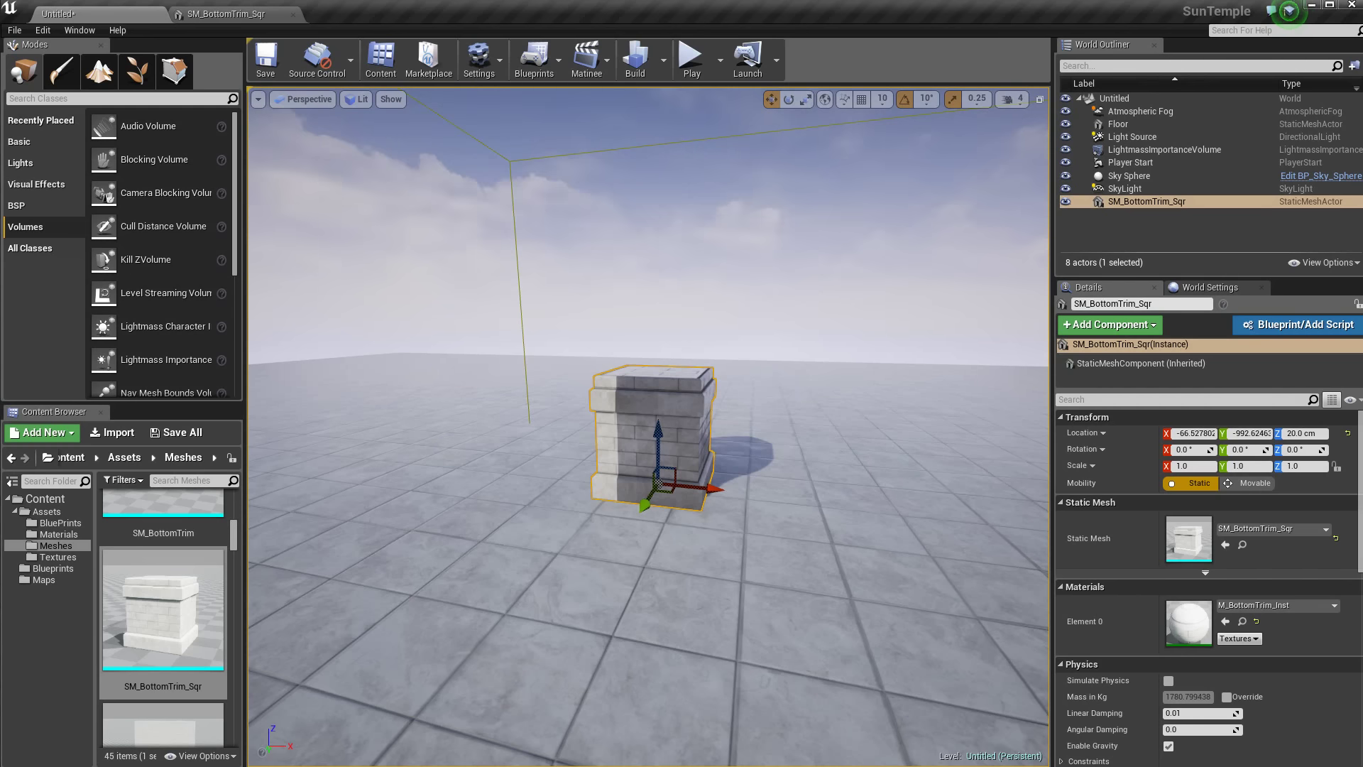
pyautogui.rightClick(176, 623)
pyautogui.moveTo(249, 439)
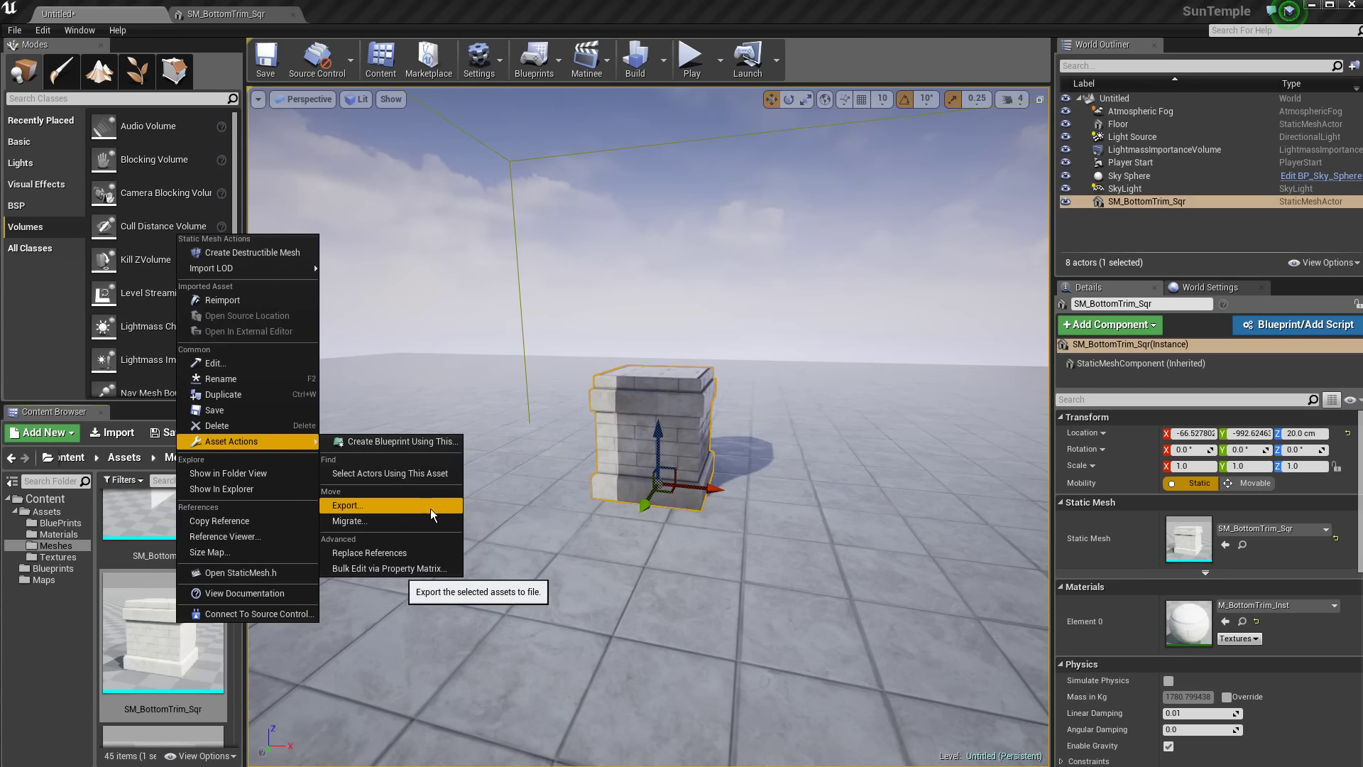
pyautogui.click(526, 523)
pyautogui.click(693, 455)
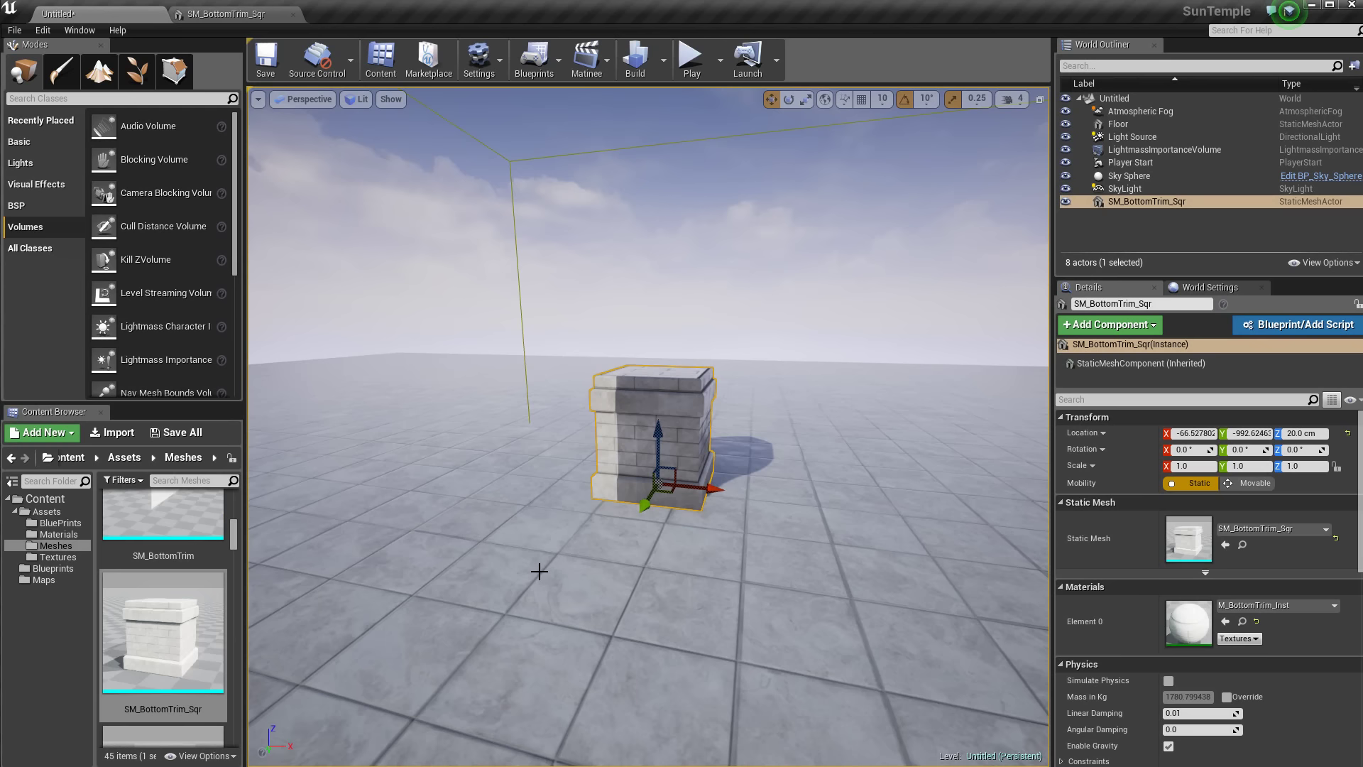
# In 3ds Max, select the pedestal box and add an Unwrap UVW modifier.
pyautogui.click(1312, 7)
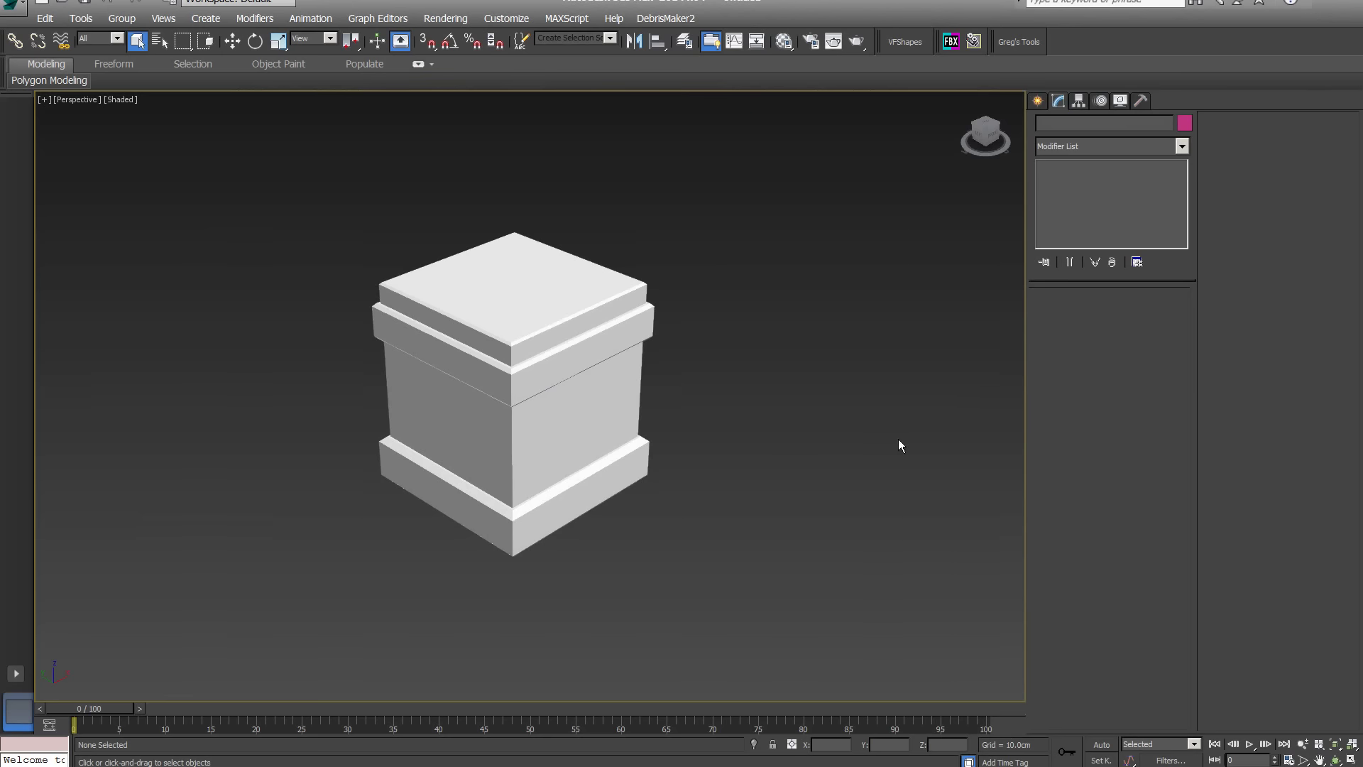
pyautogui.click(537, 291)
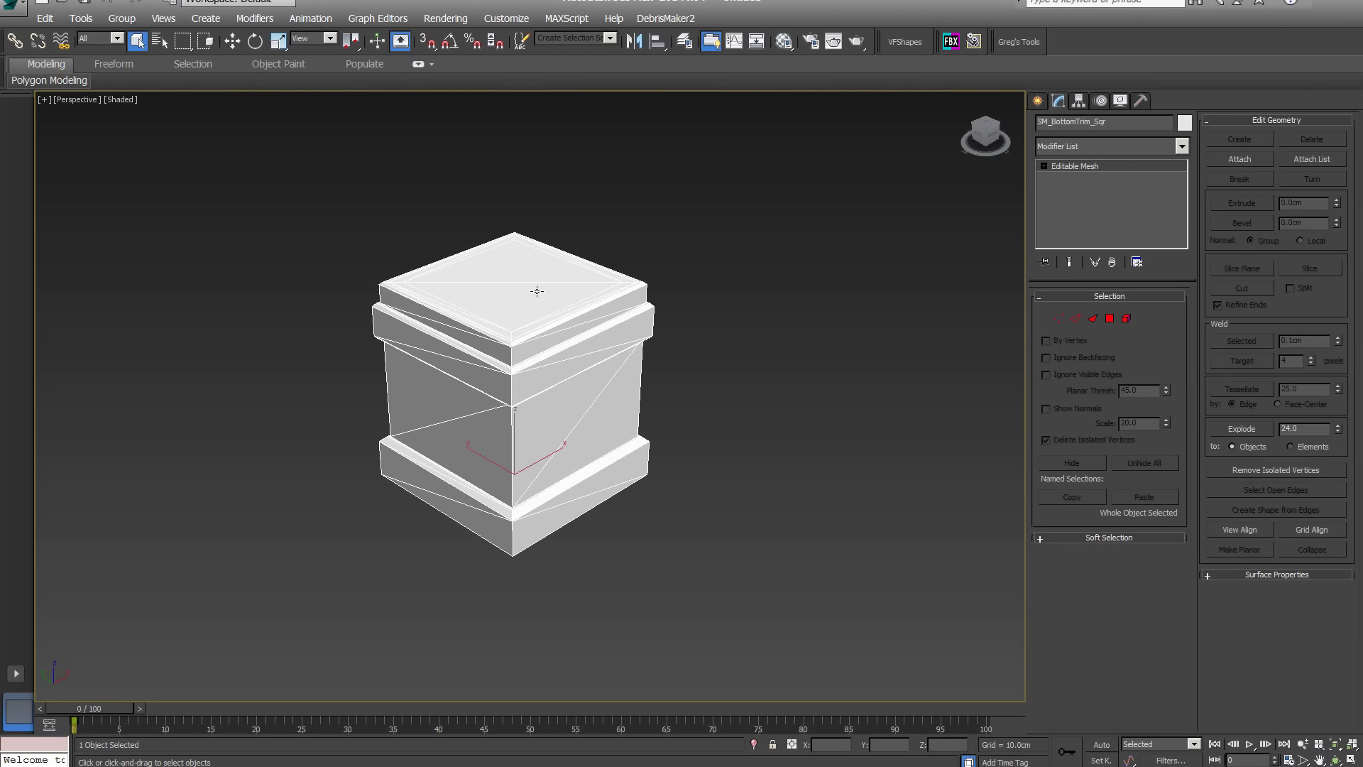
pyautogui.click(1183, 146)
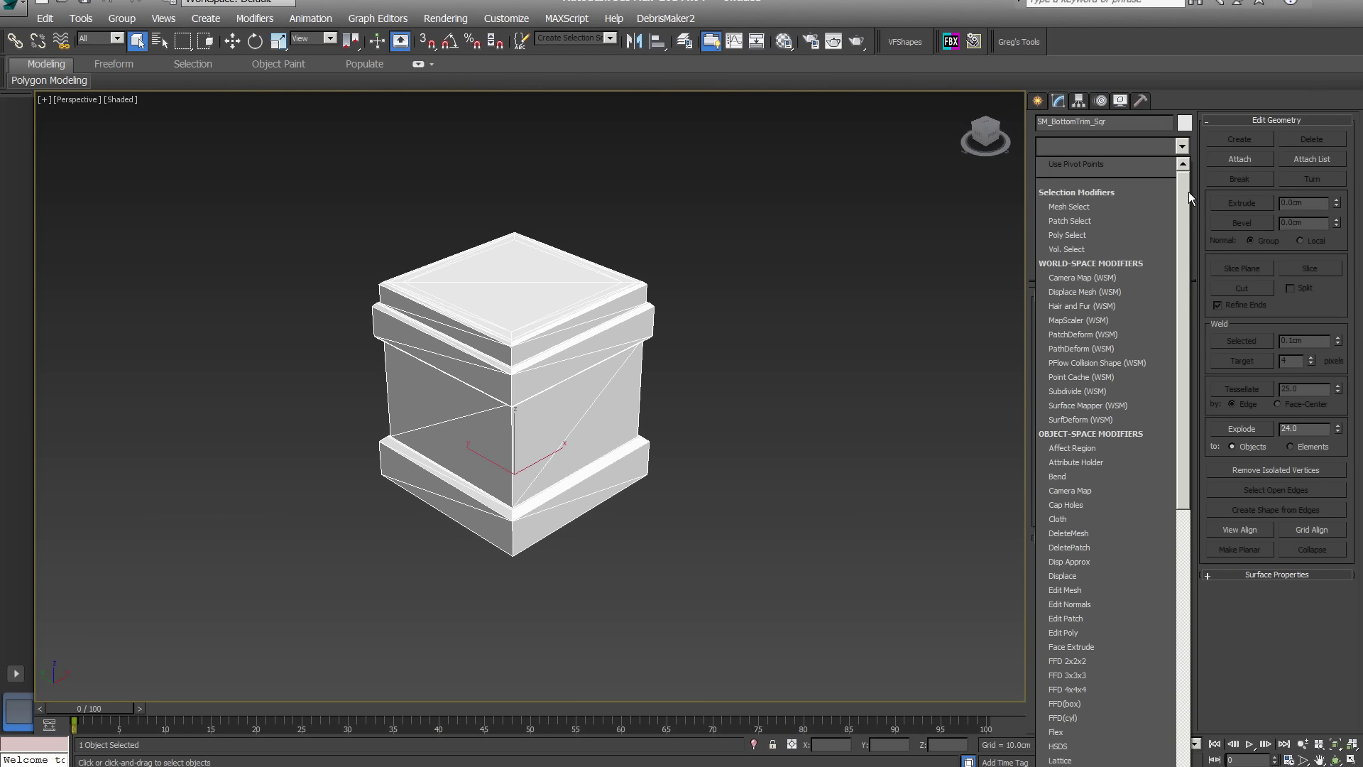
pyautogui.moveTo(1183, 234); pyautogui.dragTo(1199, 632)
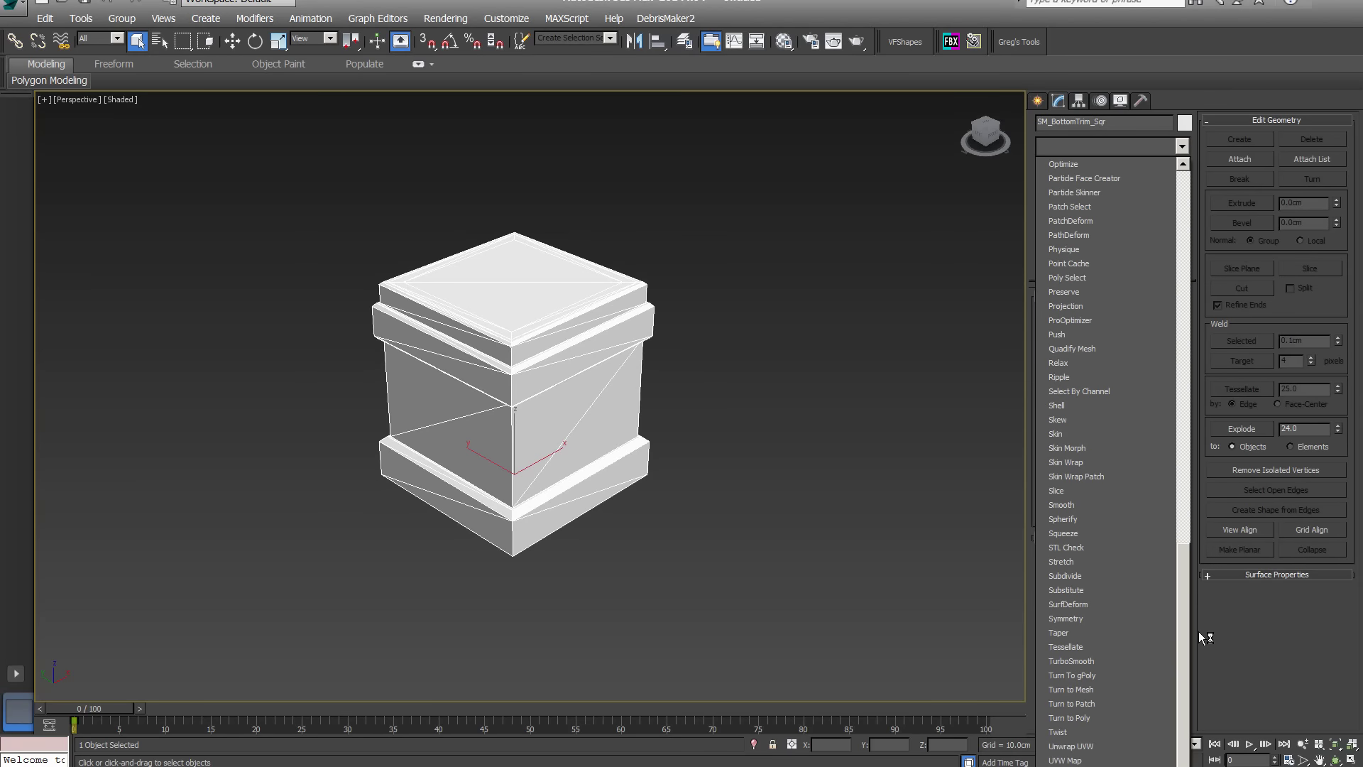
pyautogui.click(1110, 748)
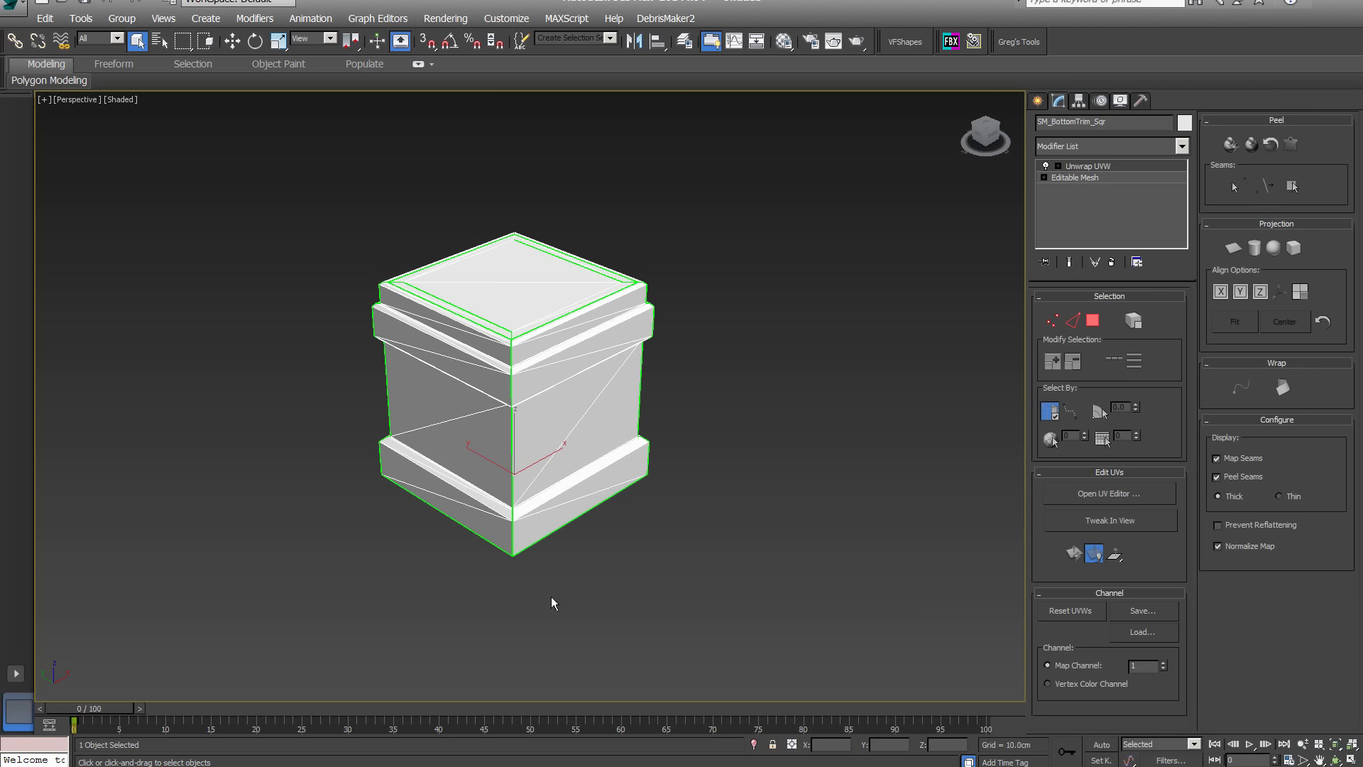
pyautogui.click(1114, 493)
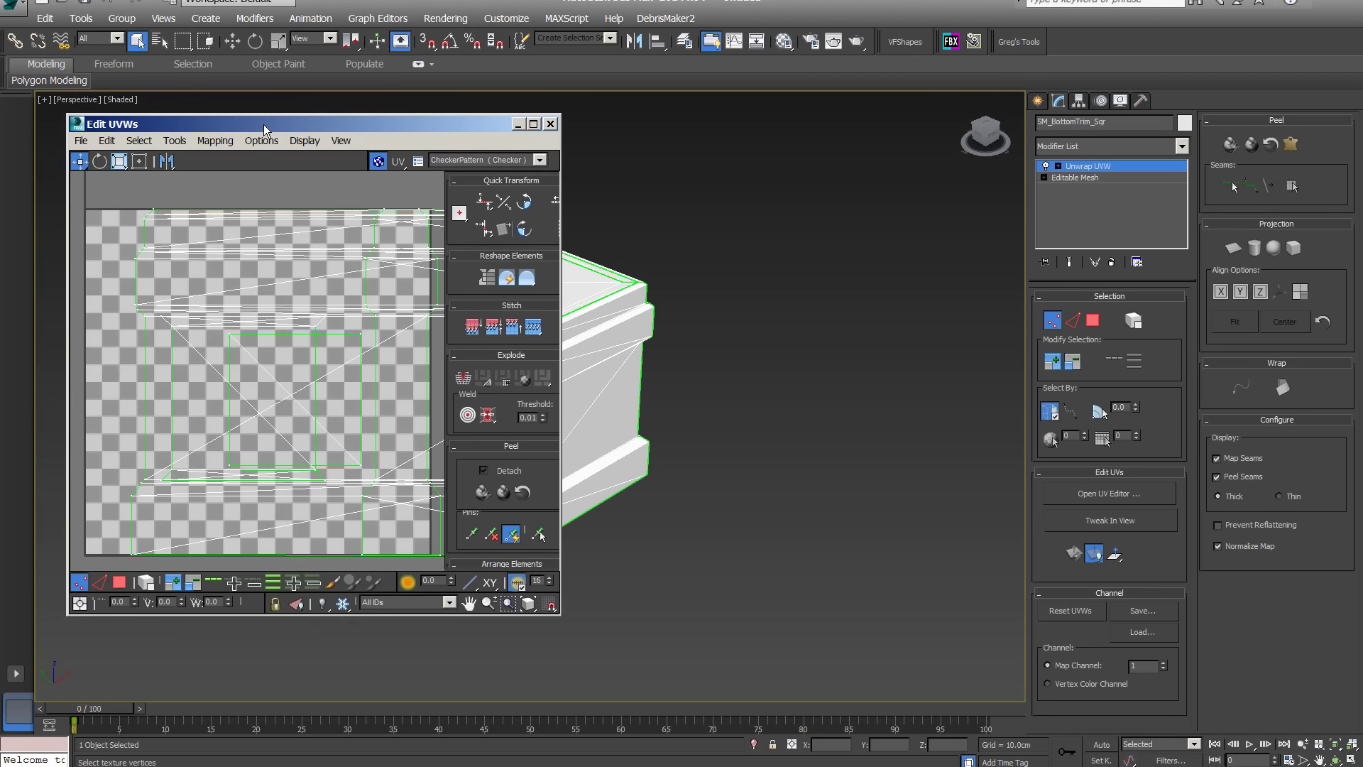
# Position and enlarge the Edit UVWs window beside the centred box viewport.
pyautogui.moveTo(130, 1); pyautogui.dragTo(453, 103)
pyautogui.moveTo(754, 422); pyautogui.dragTo(962, 426, button='middle')
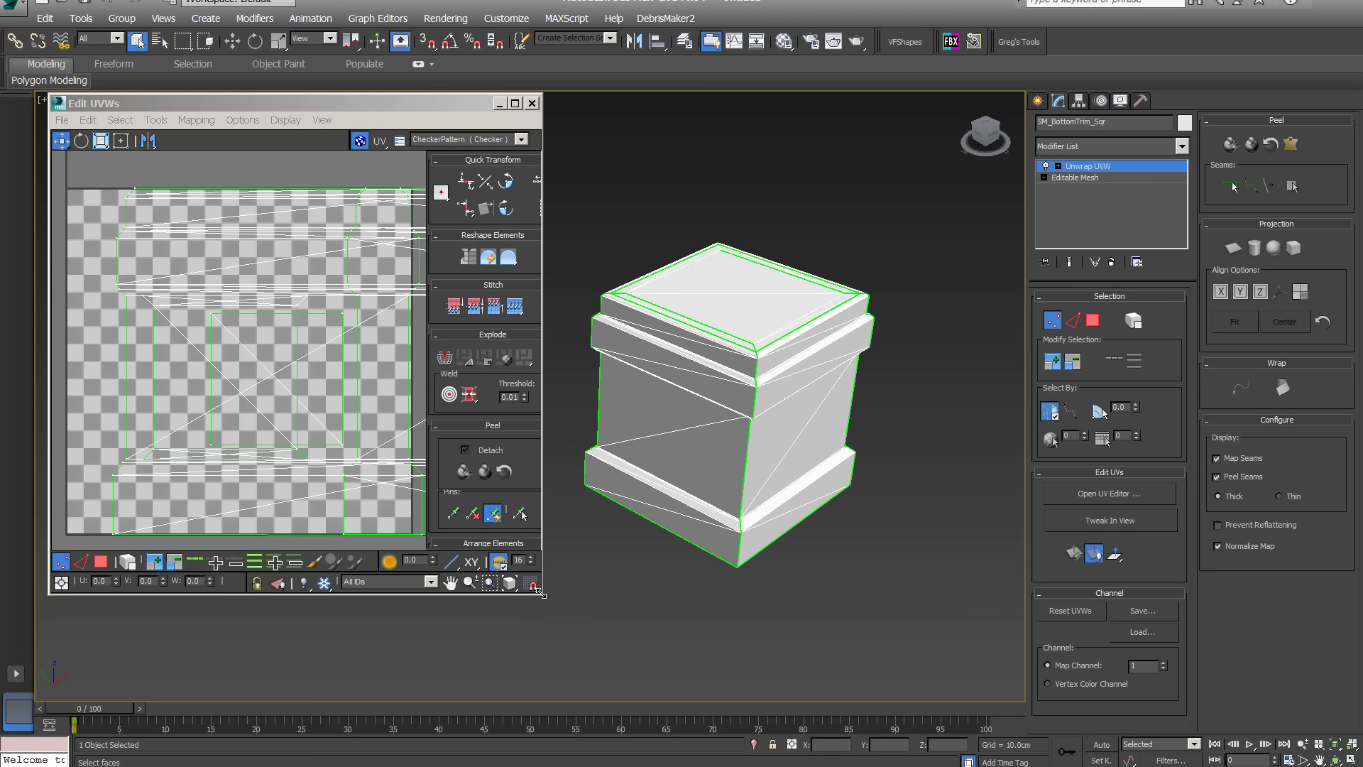
pyautogui.moveTo(541, 593); pyautogui.dragTo(698, 689)
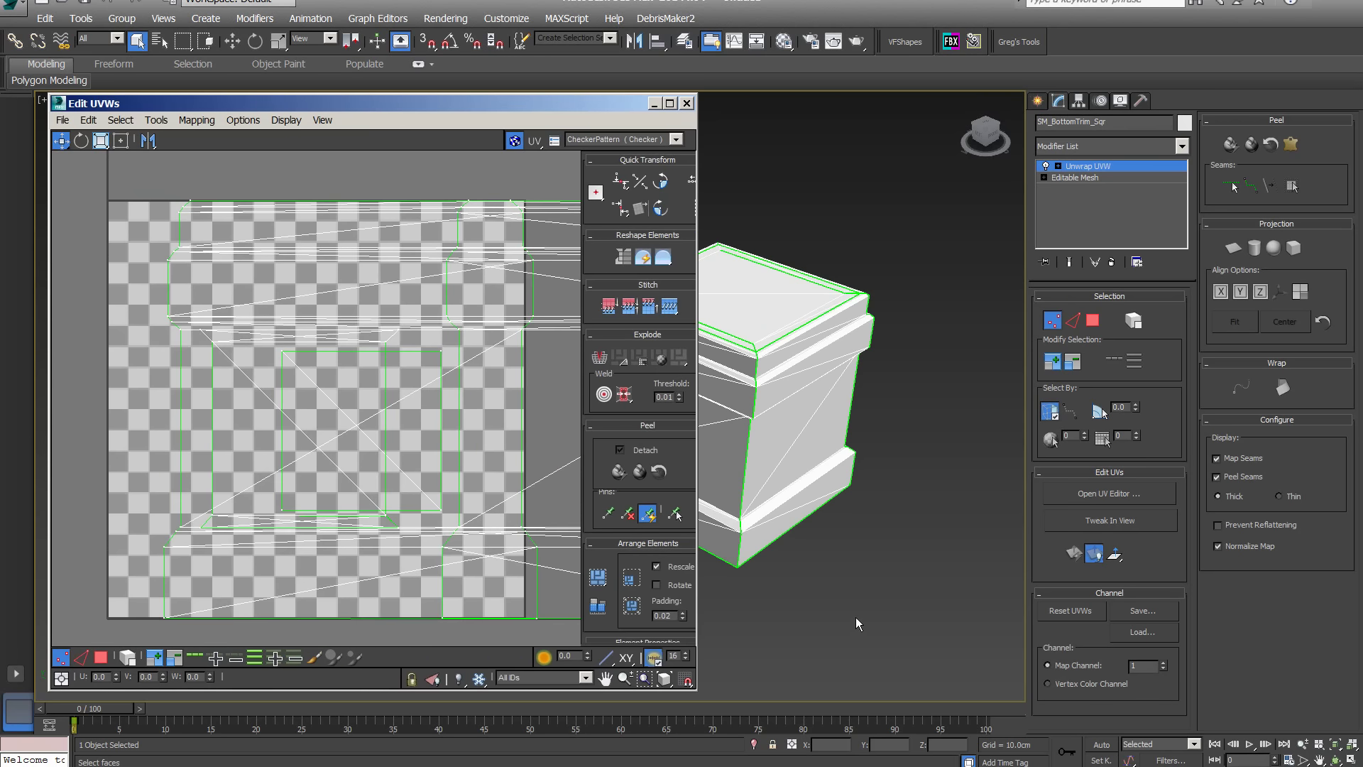
pyautogui.moveTo(859, 625); pyautogui.dragTo(965, 621, button='middle')
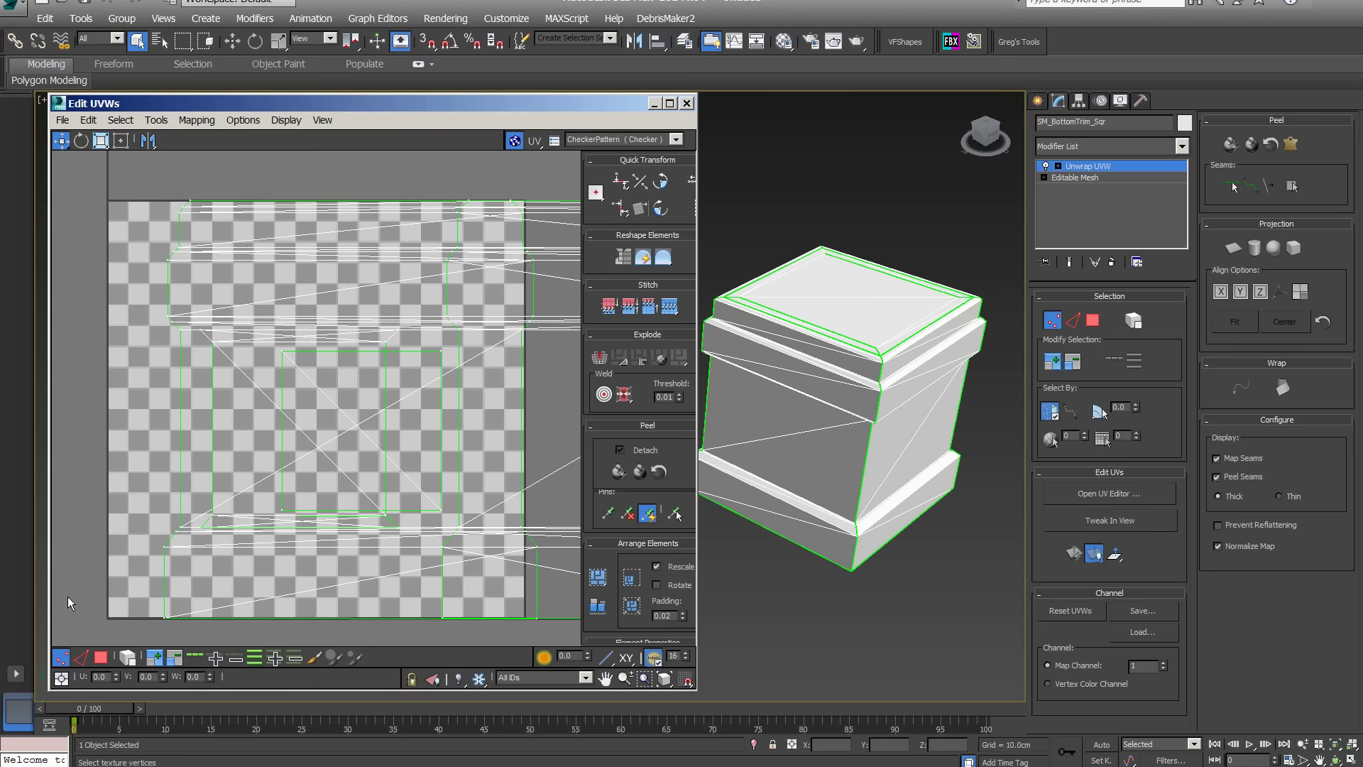
# In Face mode, select front and right-side faces to see where they sit in the UVs.
pyautogui.click(100, 658)
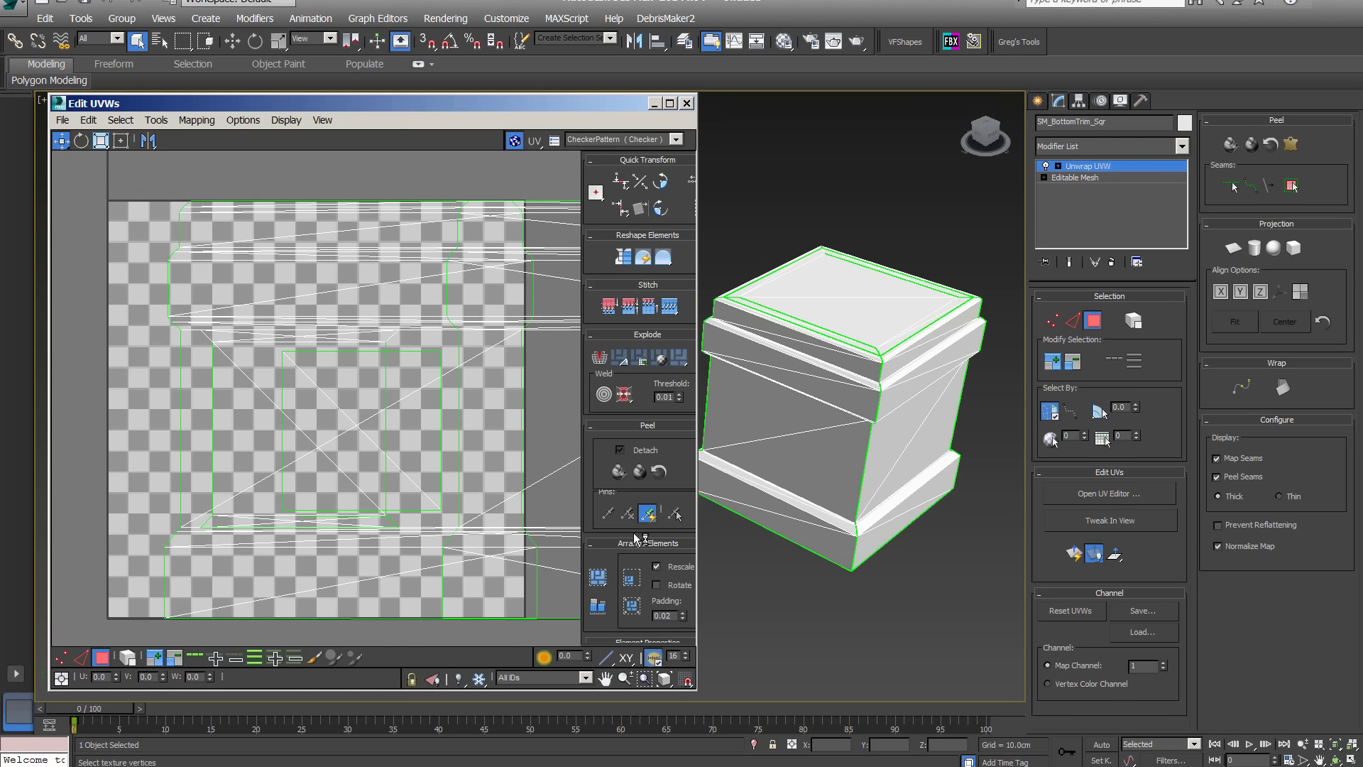
pyautogui.click(802, 474)
pyautogui.scroll(-4, 397, 412)
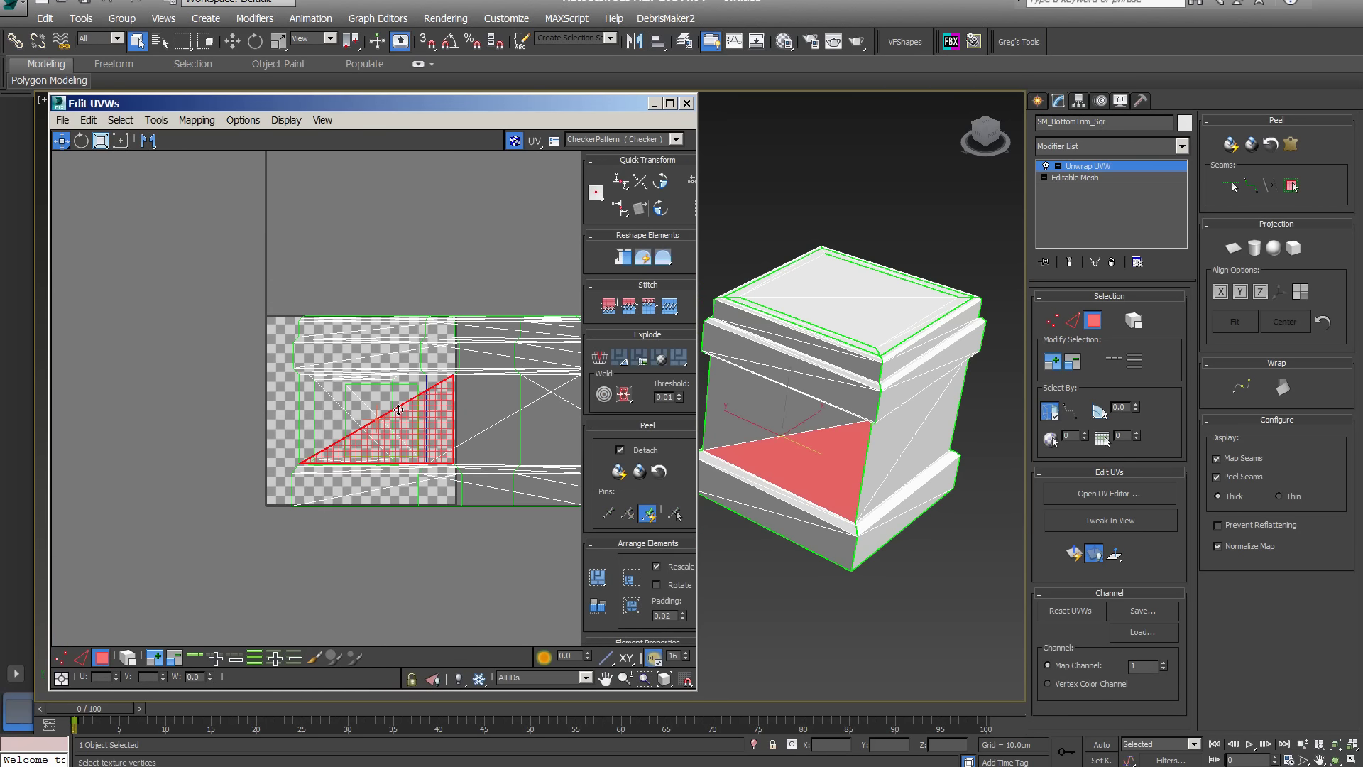
pyautogui.moveTo(444, 259); pyautogui.dragTo(270, 275, button='middle')
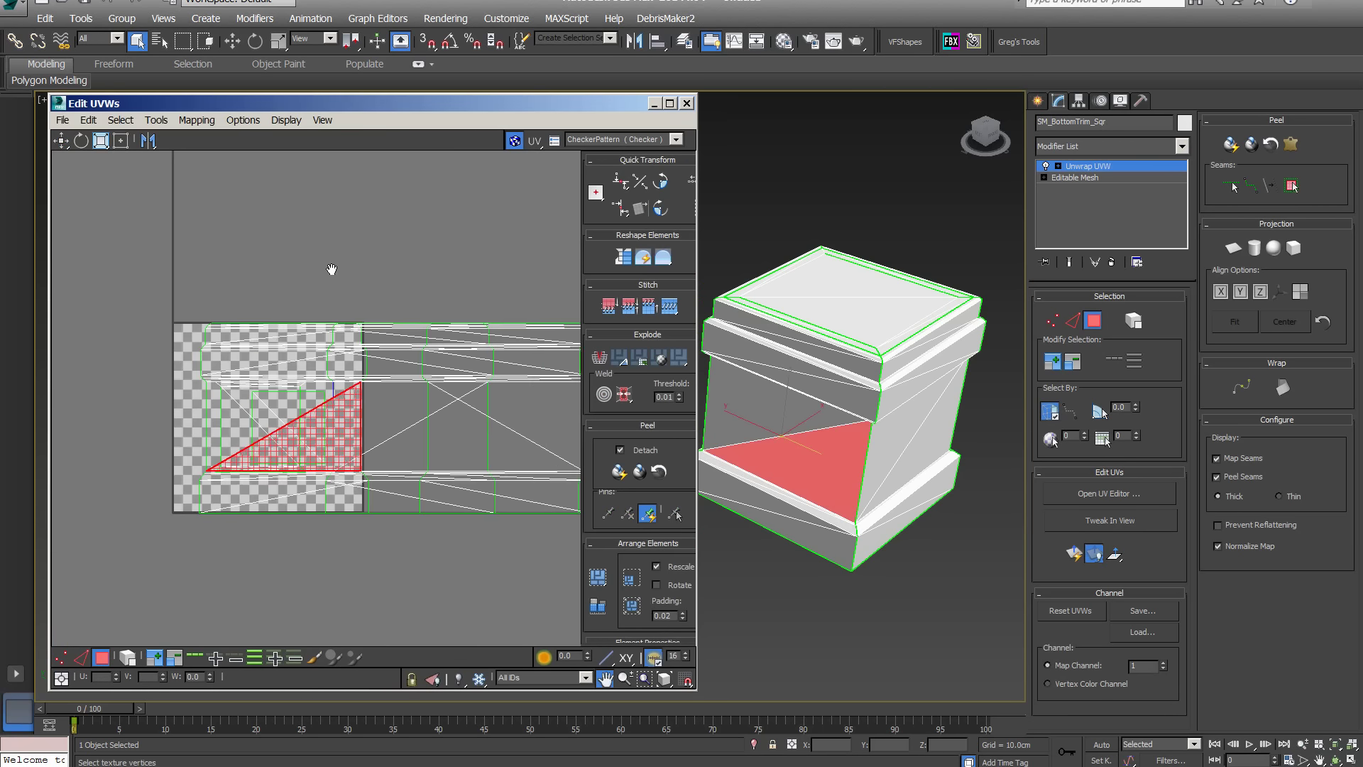
pyautogui.scroll(-3, 293, 272)
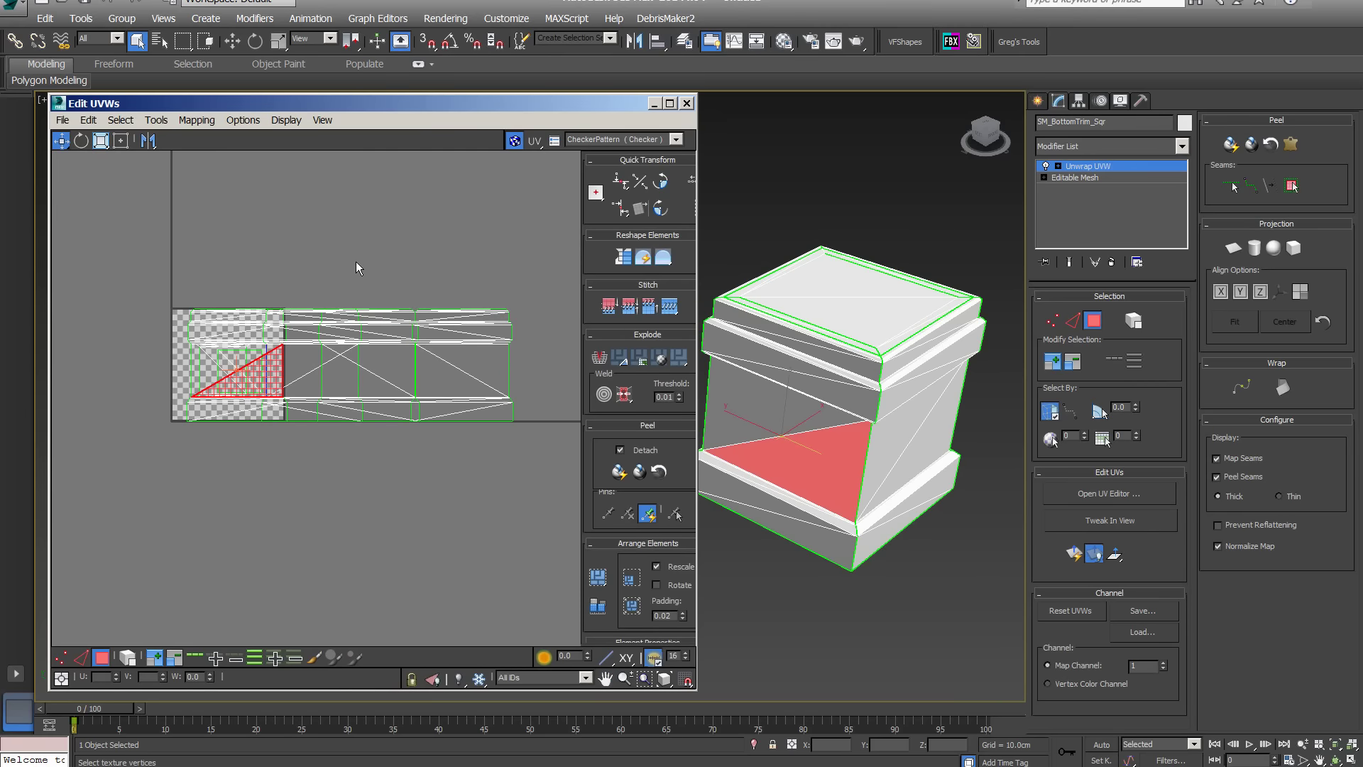
pyautogui.click(395, 381)
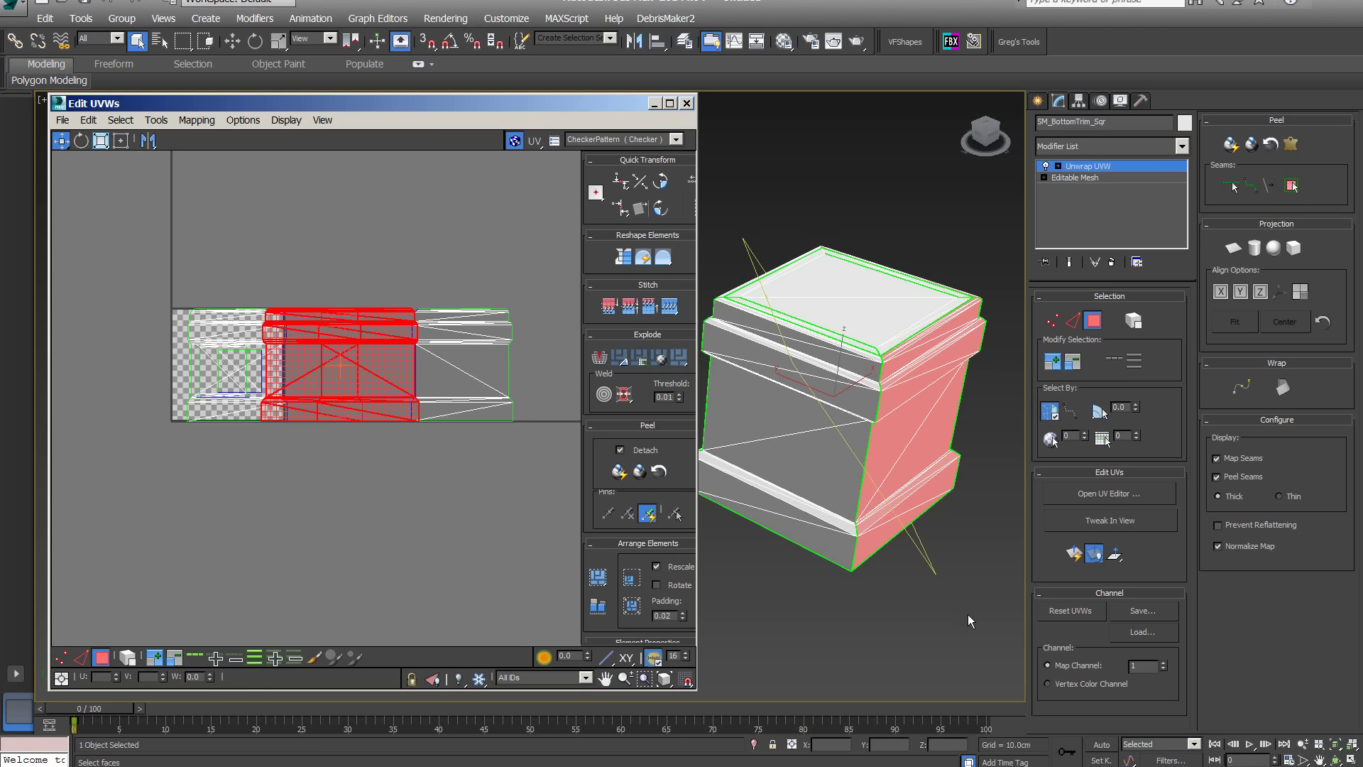
# Switch the unwrap to map channel 2, abandoning edits, and select a face in its existing layout.
pyautogui.click(1162, 664)
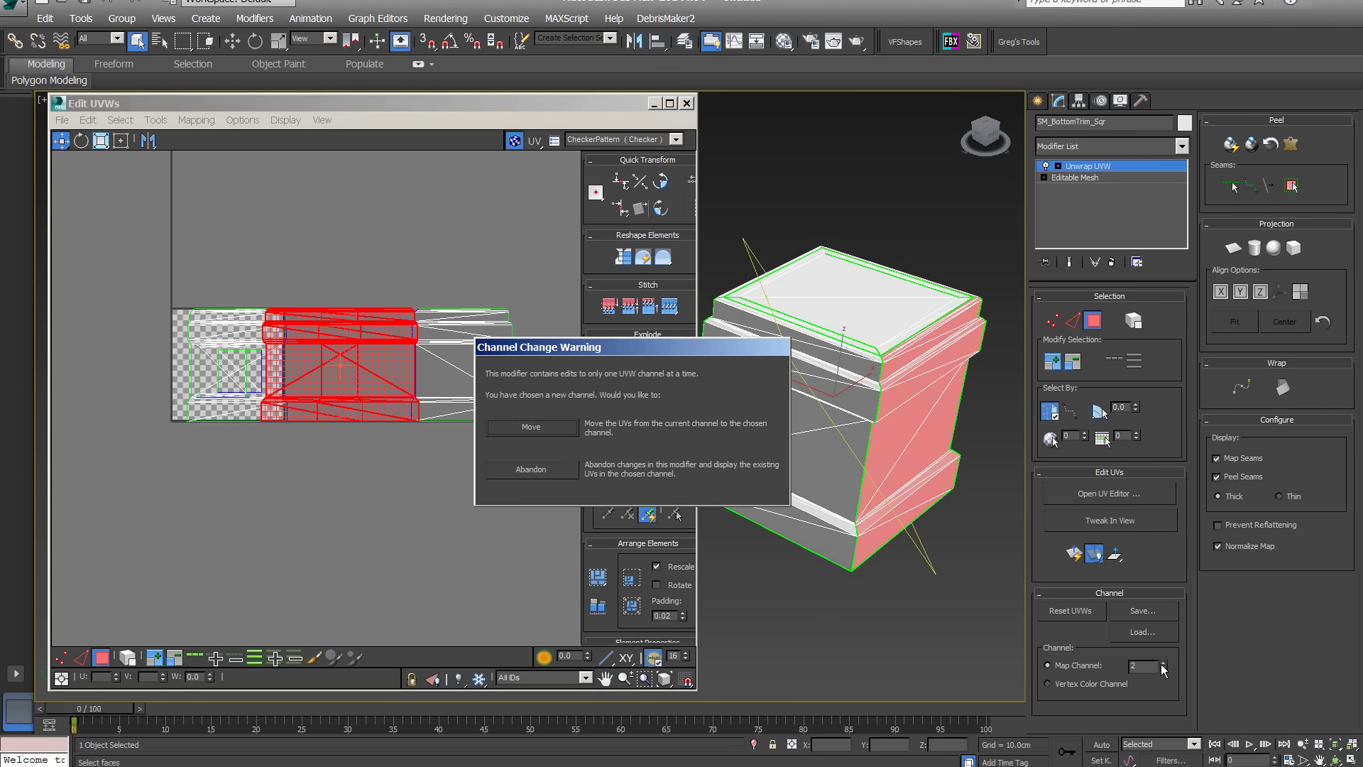
pyautogui.click(536, 469)
pyautogui.scroll(3, 355, 467)
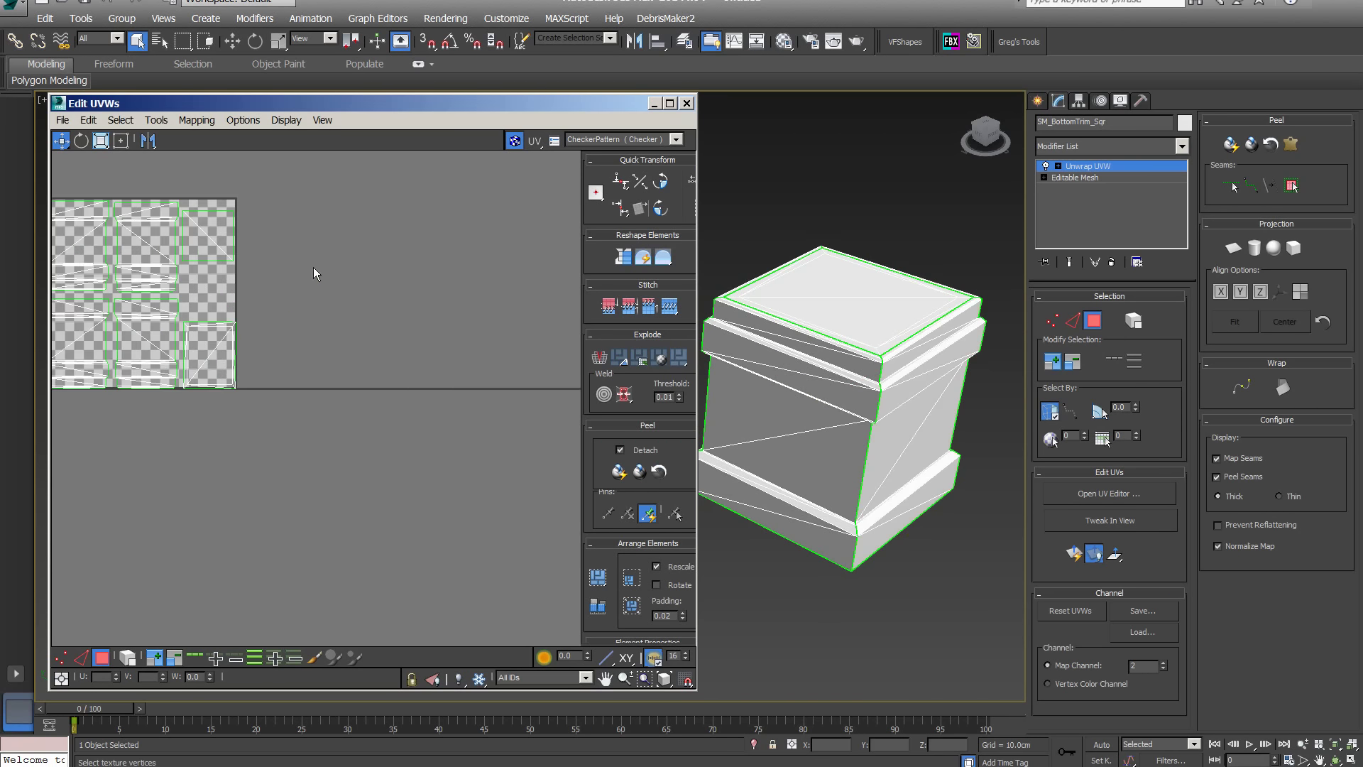
pyautogui.scroll(2, 313, 267)
pyautogui.moveTo(316, 283); pyautogui.dragTo(517, 343, button='middle')
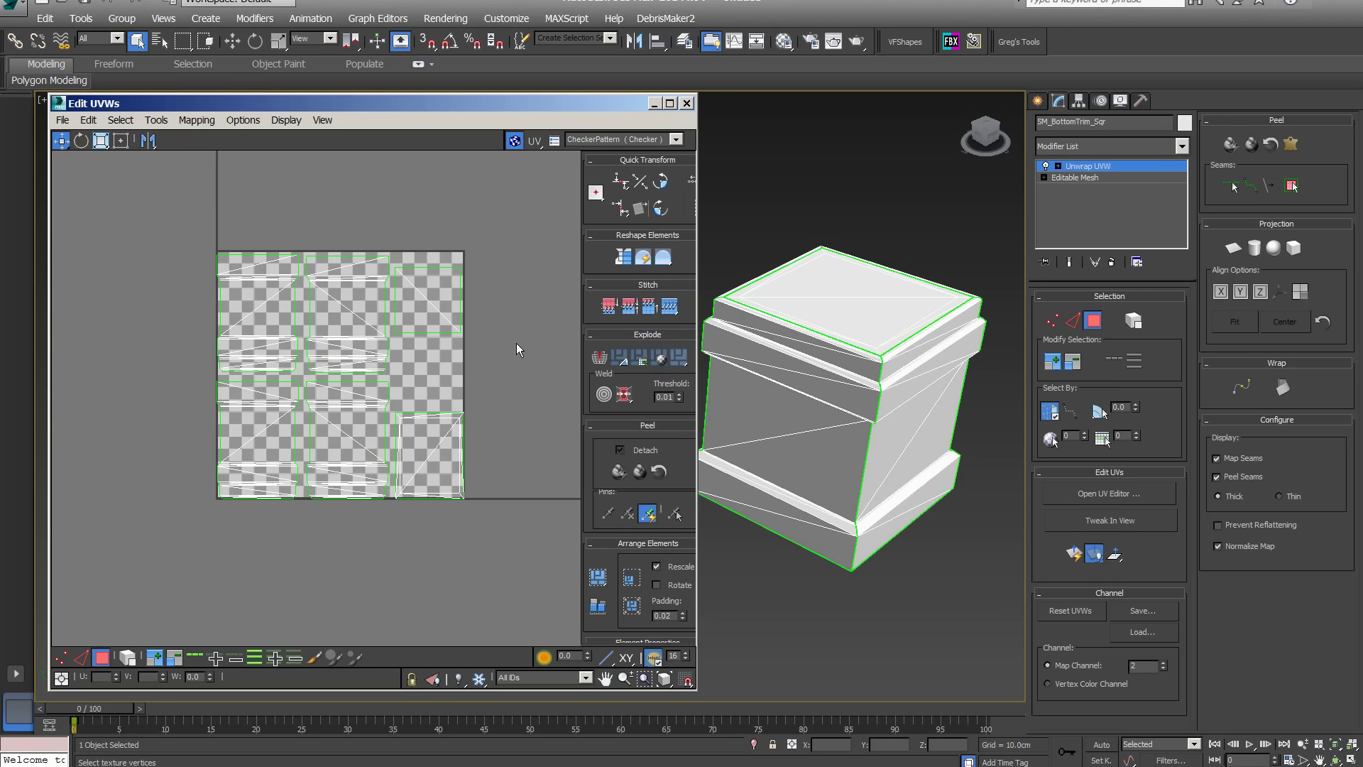
pyautogui.scroll(2, 517, 343)
pyautogui.scroll(1, 500, 342)
pyautogui.moveTo(508, 356)
pyautogui.mouseDown(button='middle')
pyautogui.moveTo(533, 357)
pyautogui.moveTo(547, 386)
pyautogui.mouseUp(button='middle')
pyautogui.scroll(1, 535, 356)
pyautogui.scroll(2, 523, 366)
pyautogui.click(446, 276)
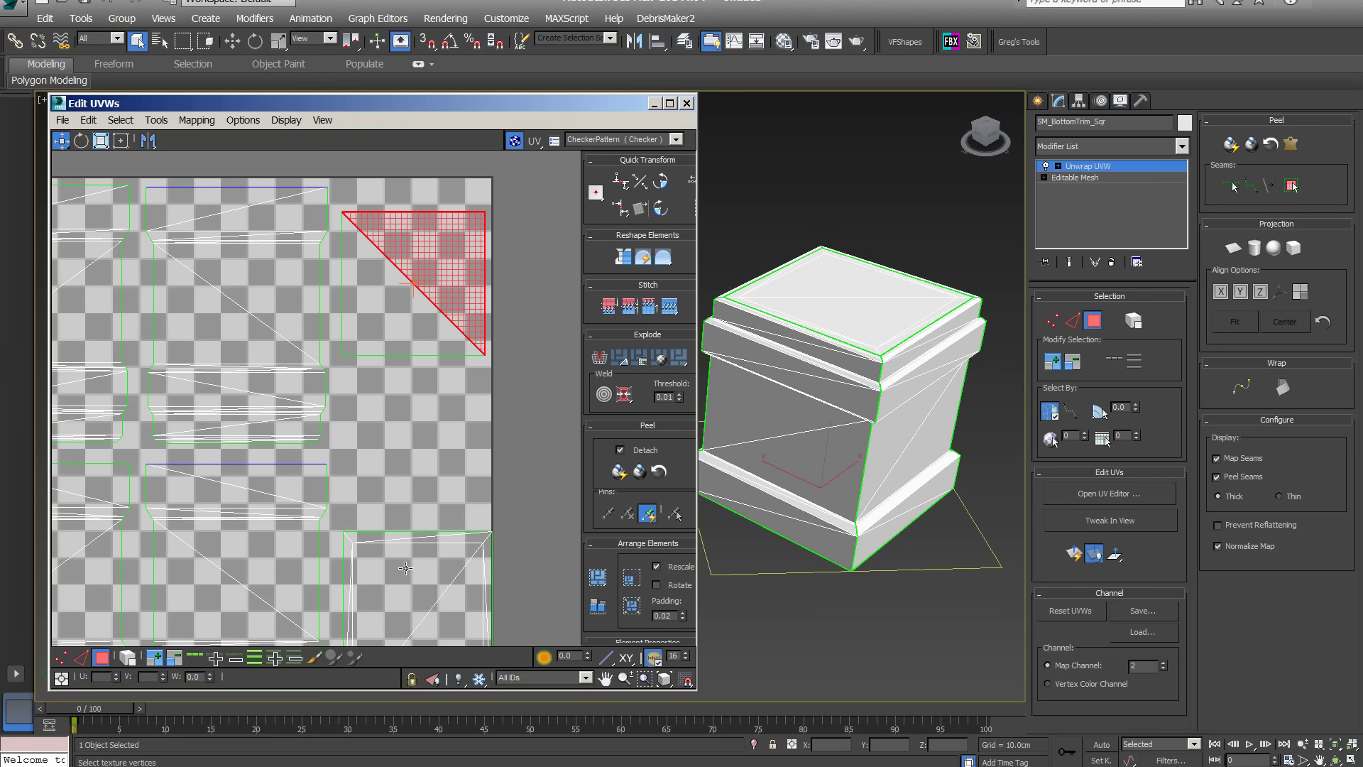
# Select the top and right-side triangles to locate their channel 2 UV islands.
pyautogui.click(405, 568)
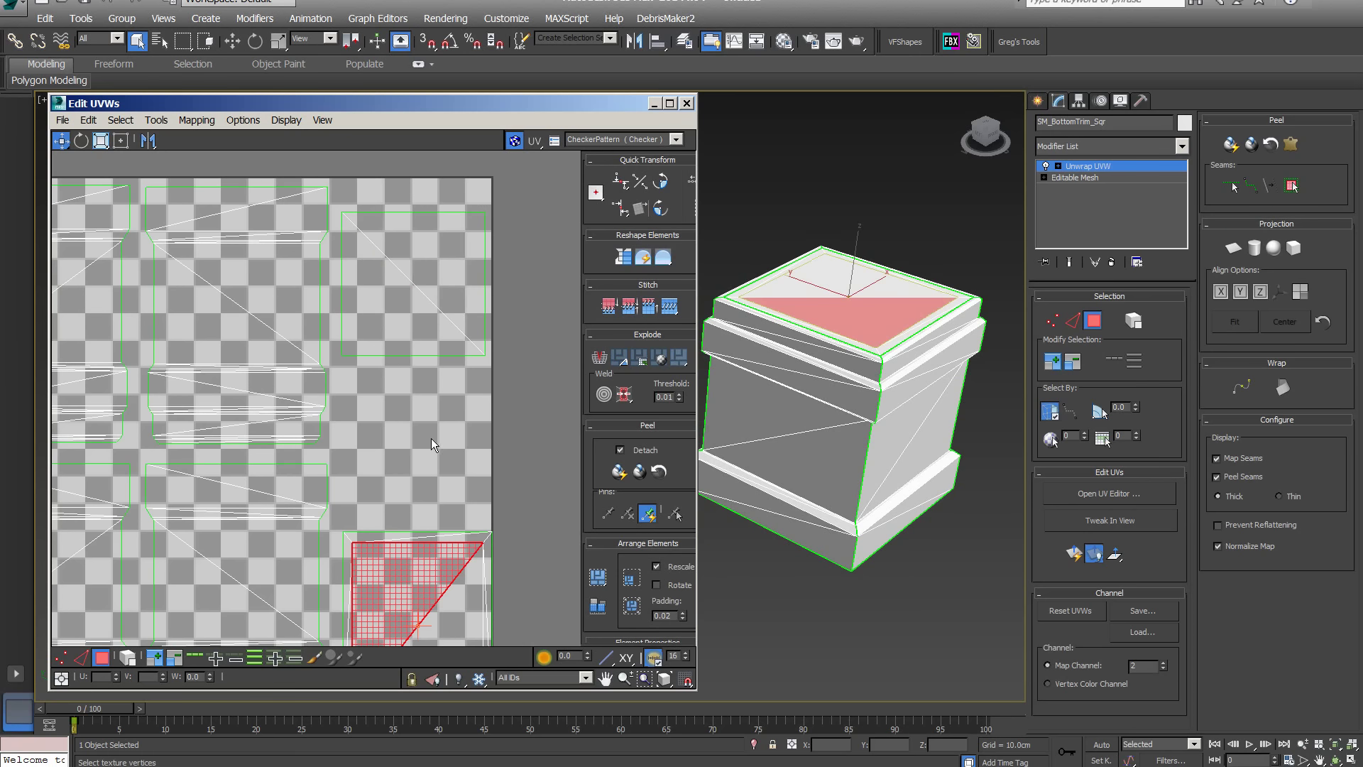
pyautogui.click(789, 288)
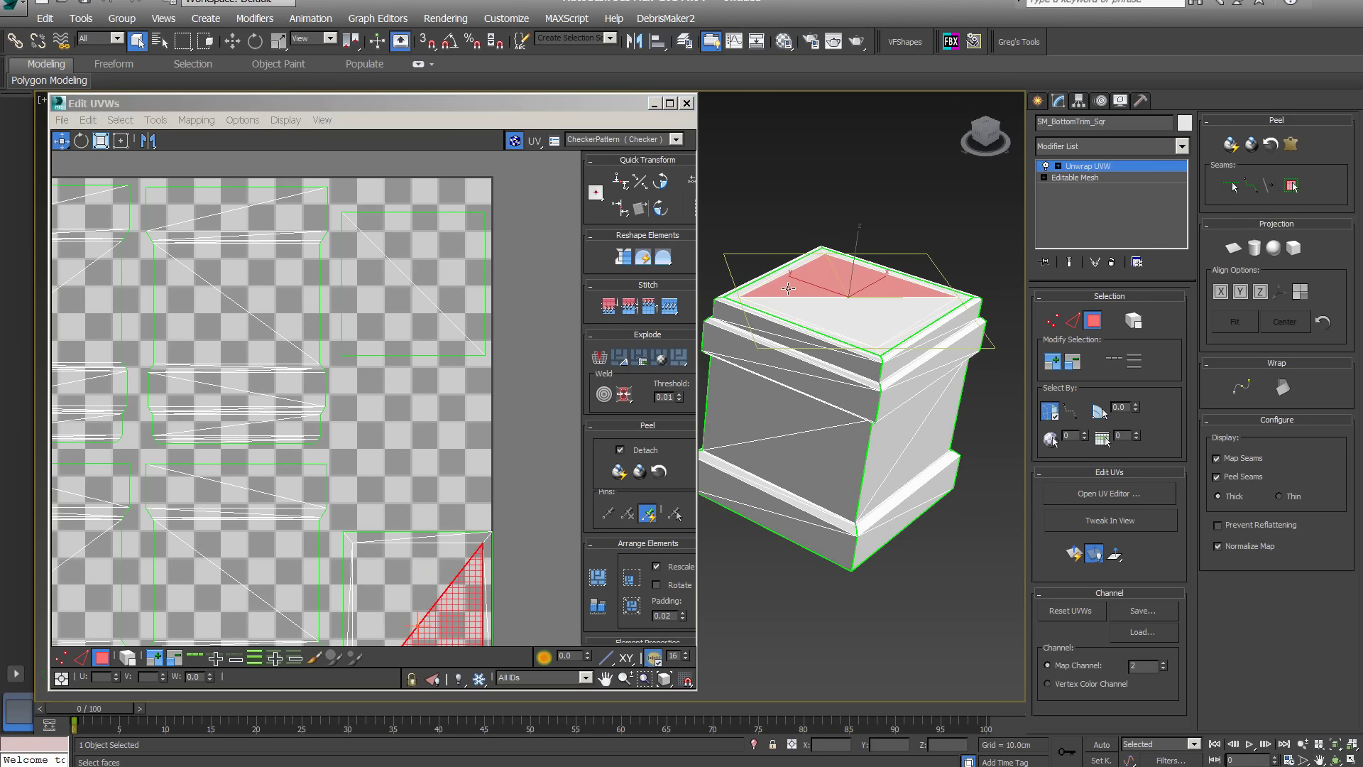
pyautogui.click(910, 446)
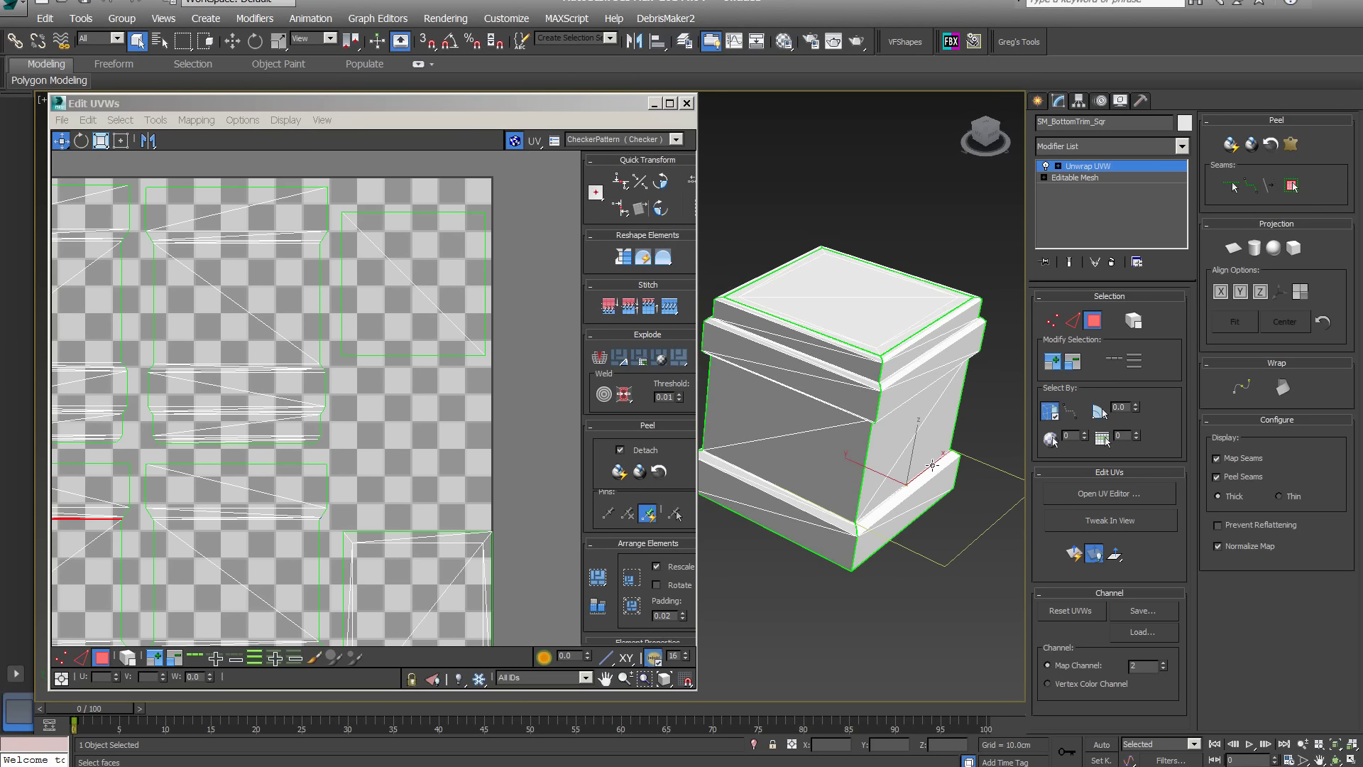
pyautogui.click(895, 438)
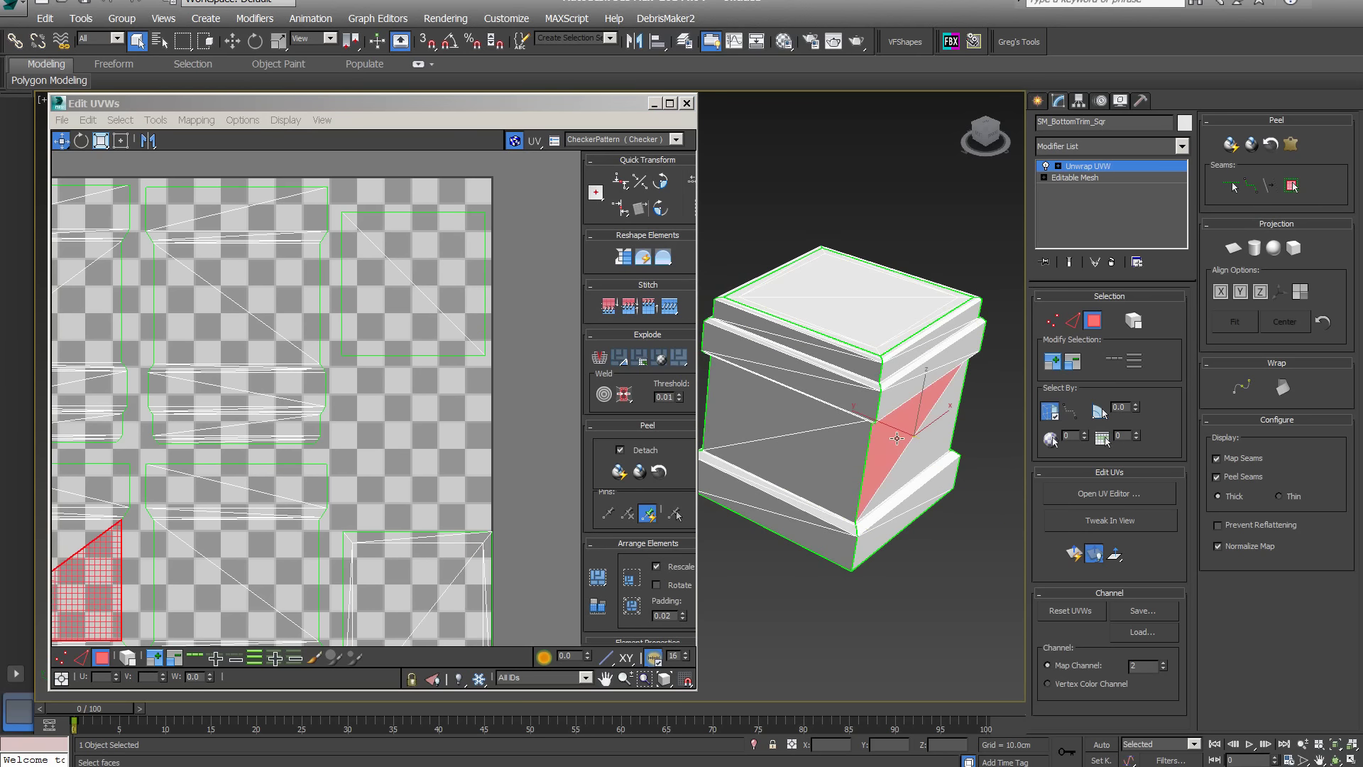
pyautogui.click(932, 429)
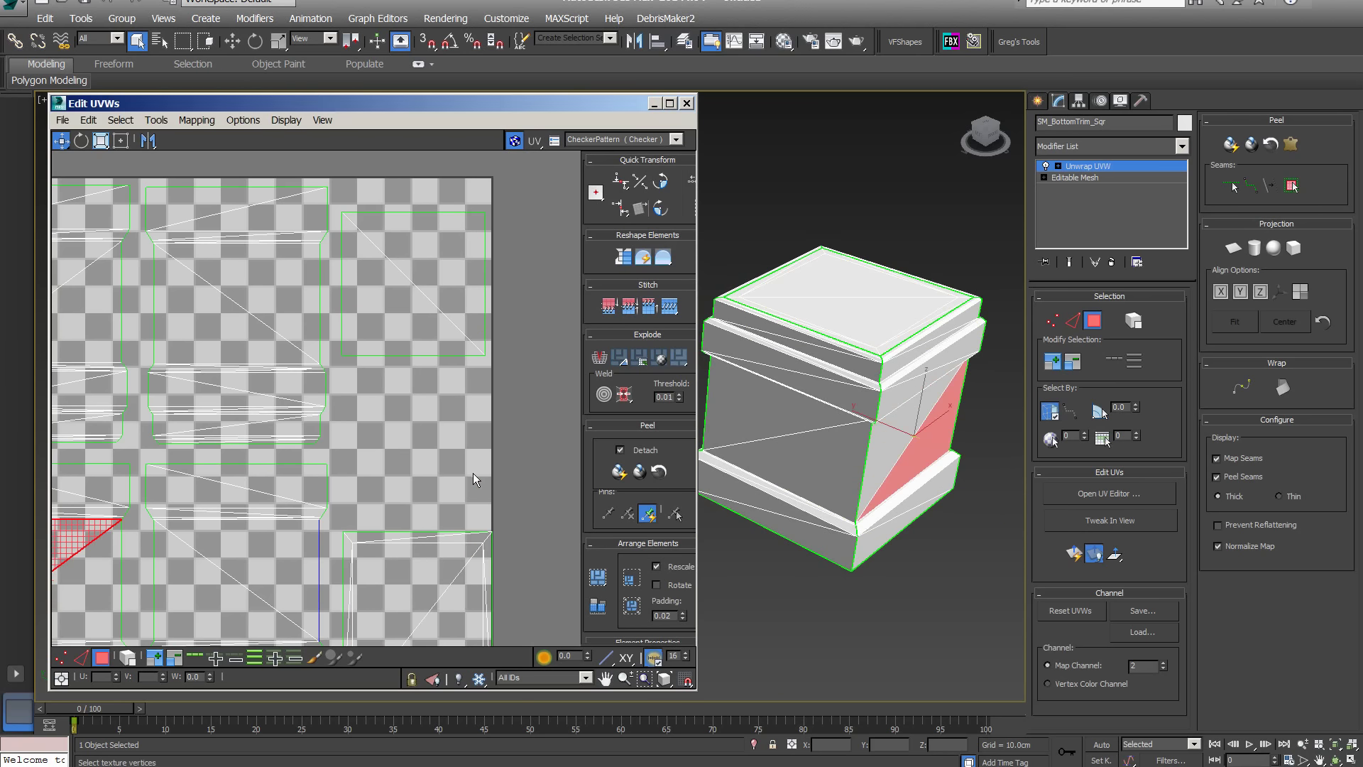
# Locate the front and bottom band faces' UVs, shift the selected side island slightly right, and deselect.
pyautogui.scroll(-3, 470, 473)
pyautogui.click(810, 467)
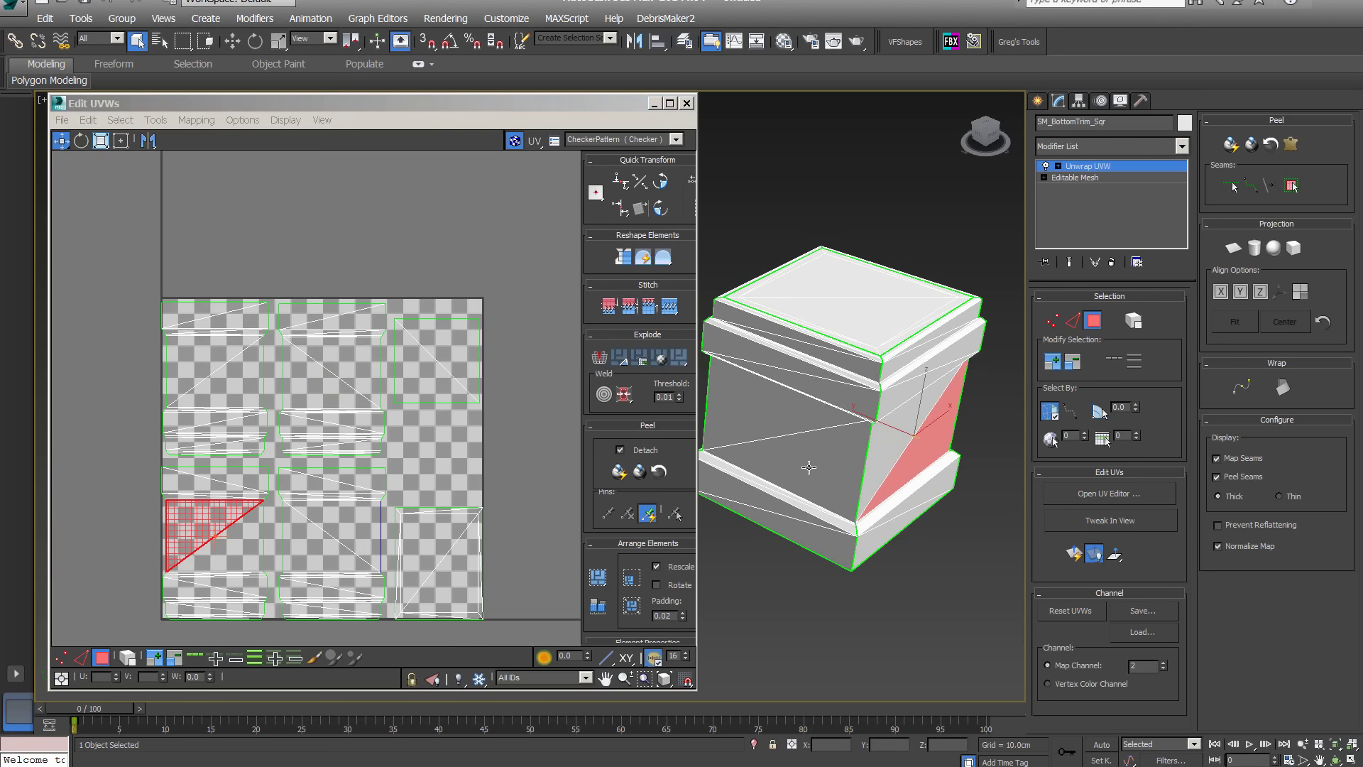
pyautogui.click(741, 398)
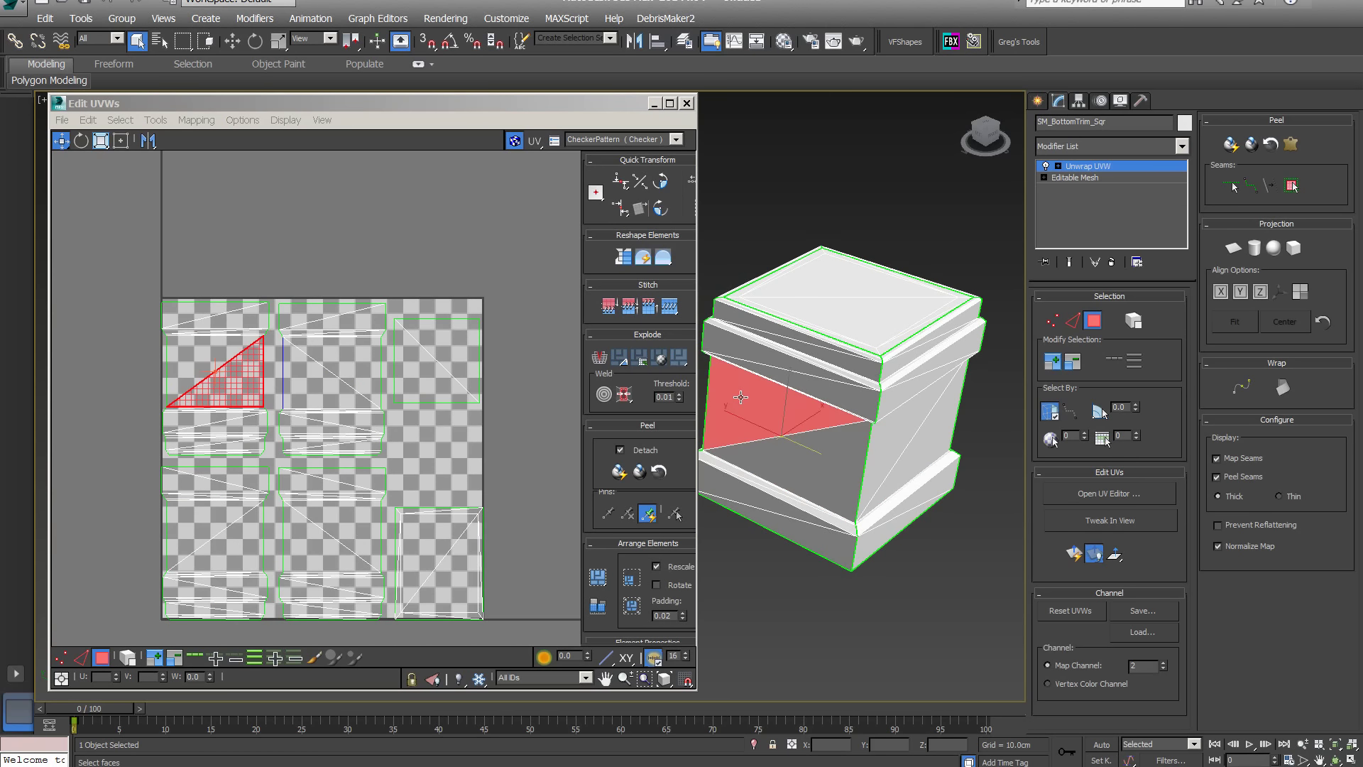
pyautogui.click(745, 498)
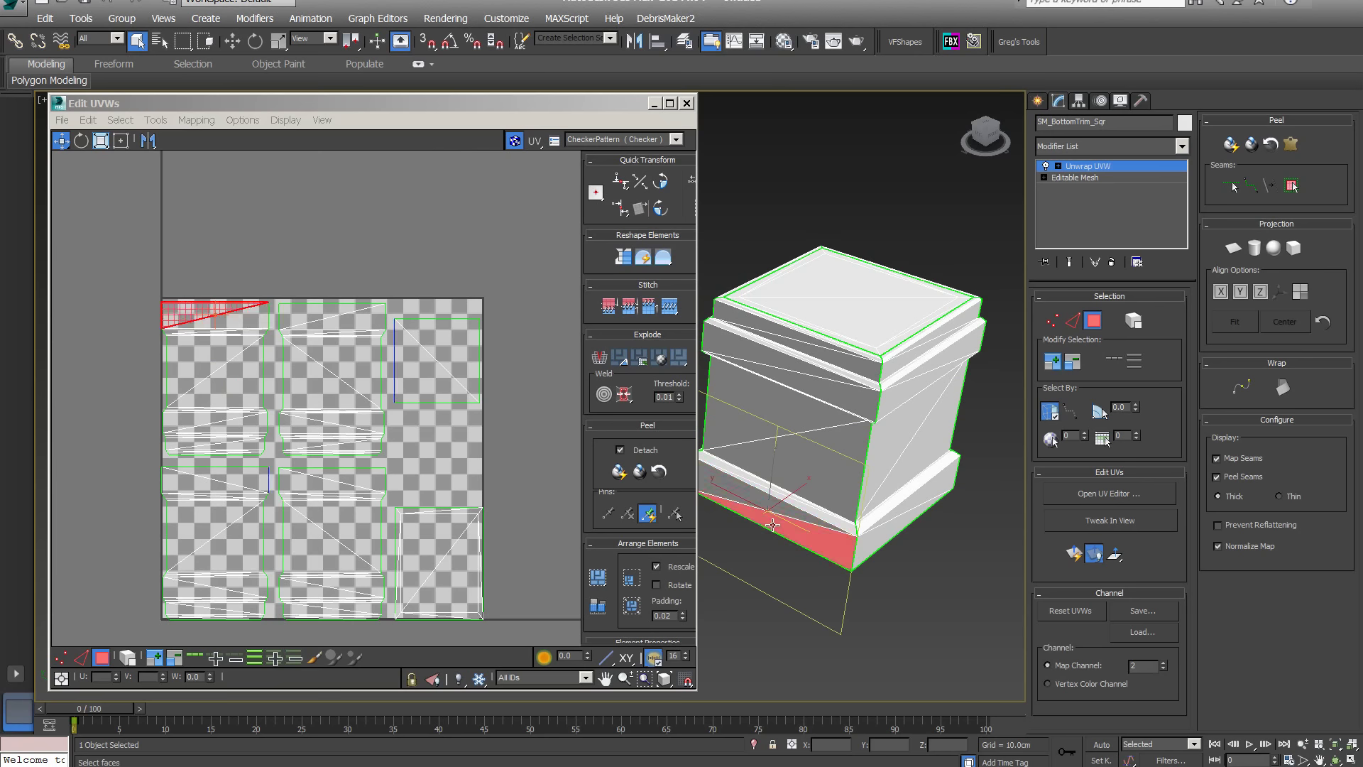
pyautogui.click(773, 525)
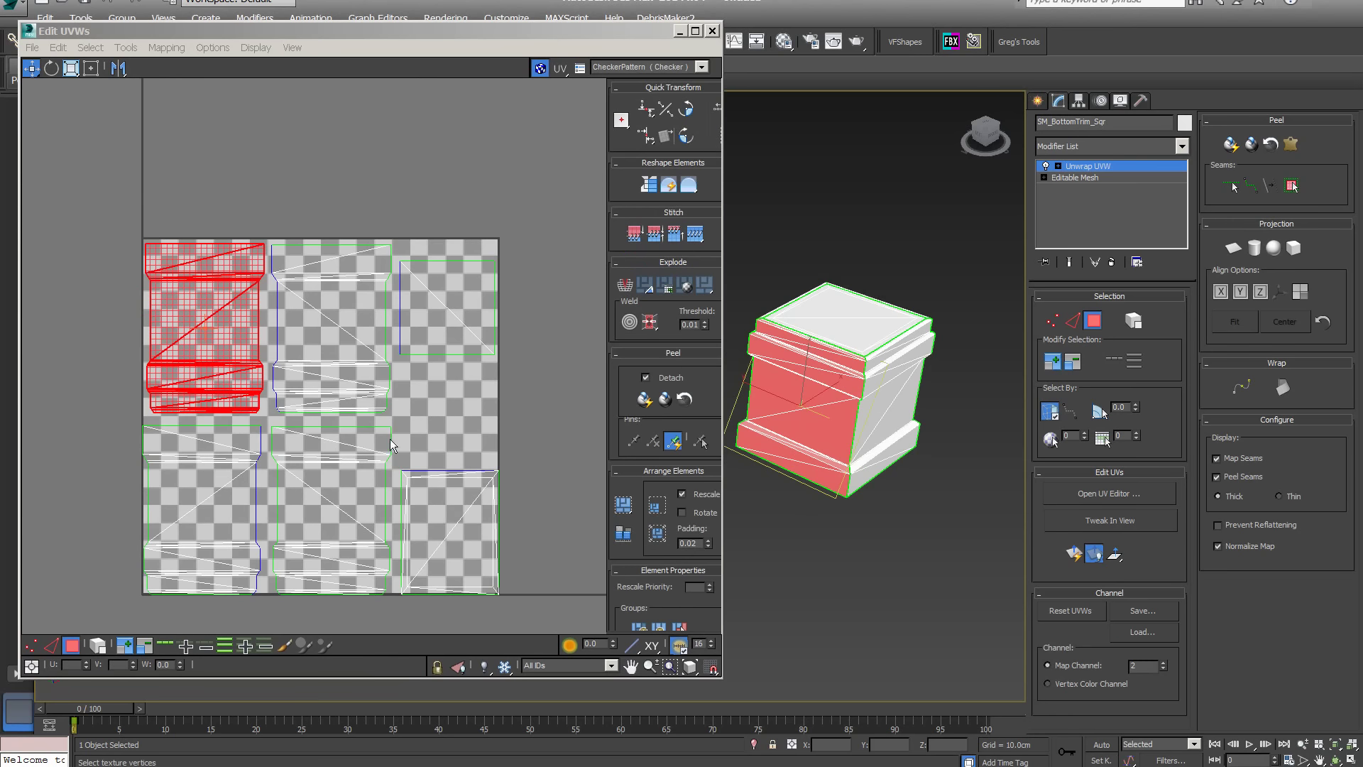
pyautogui.moveTo(218, 330); pyautogui.dragTo(266, 327)
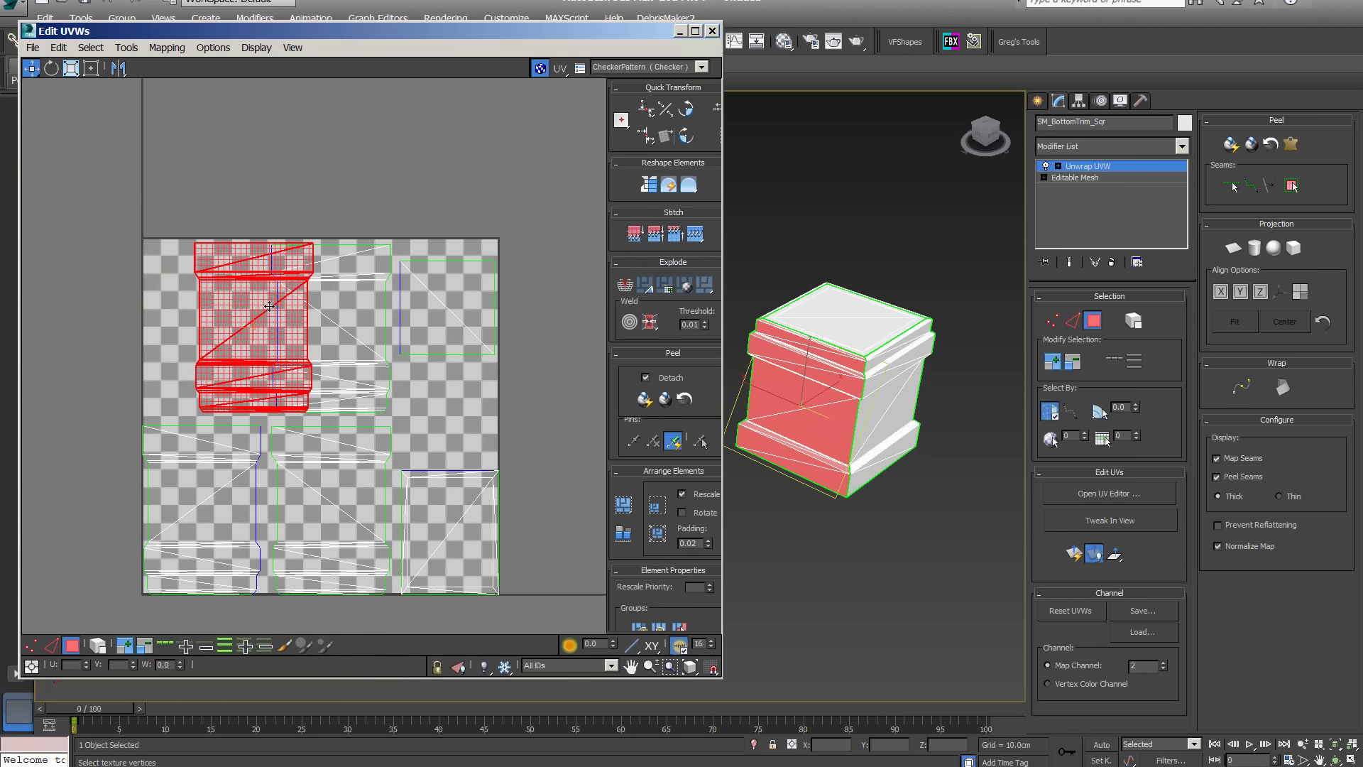
pyautogui.click(469, 164)
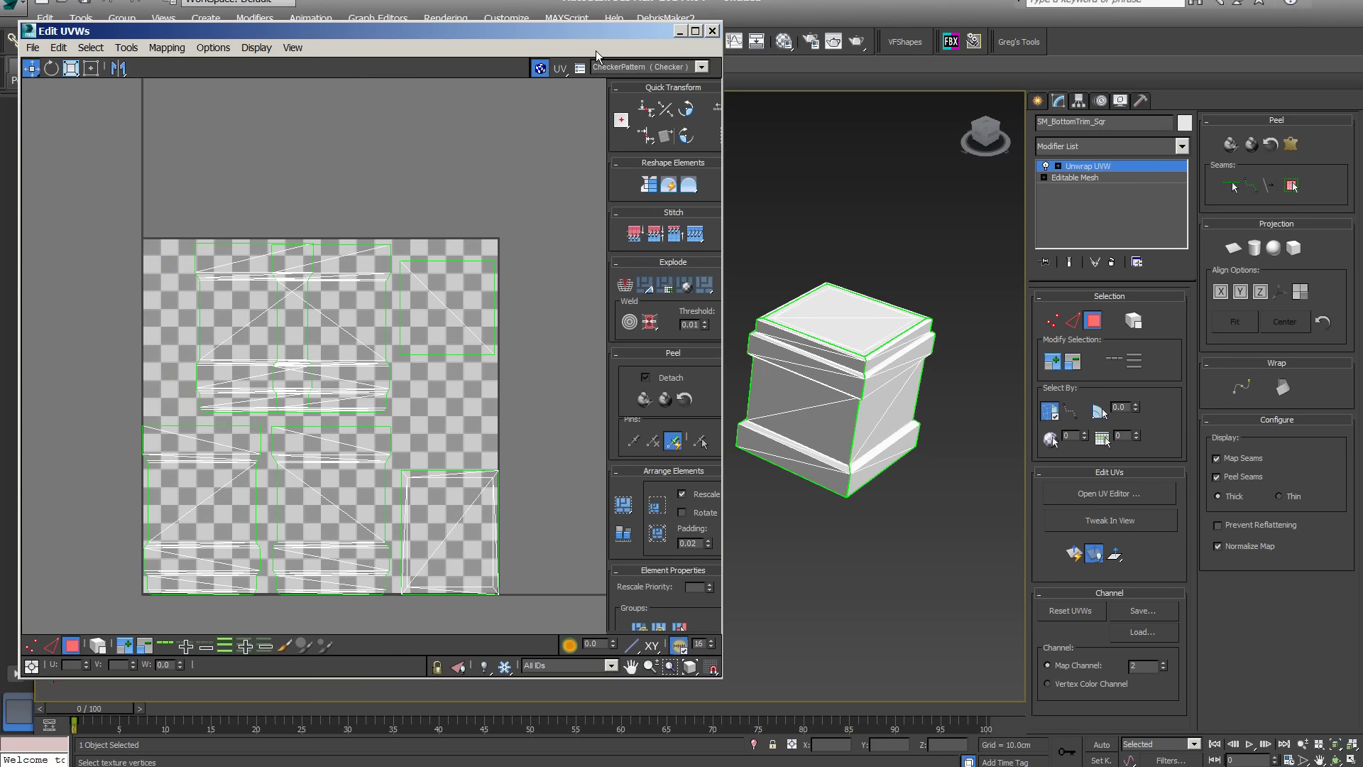
# Close the UV editor, rebuild lighting, and dismiss the Lighting Results warning about Block's overlapping UVs.
pyautogui.click(713, 31)
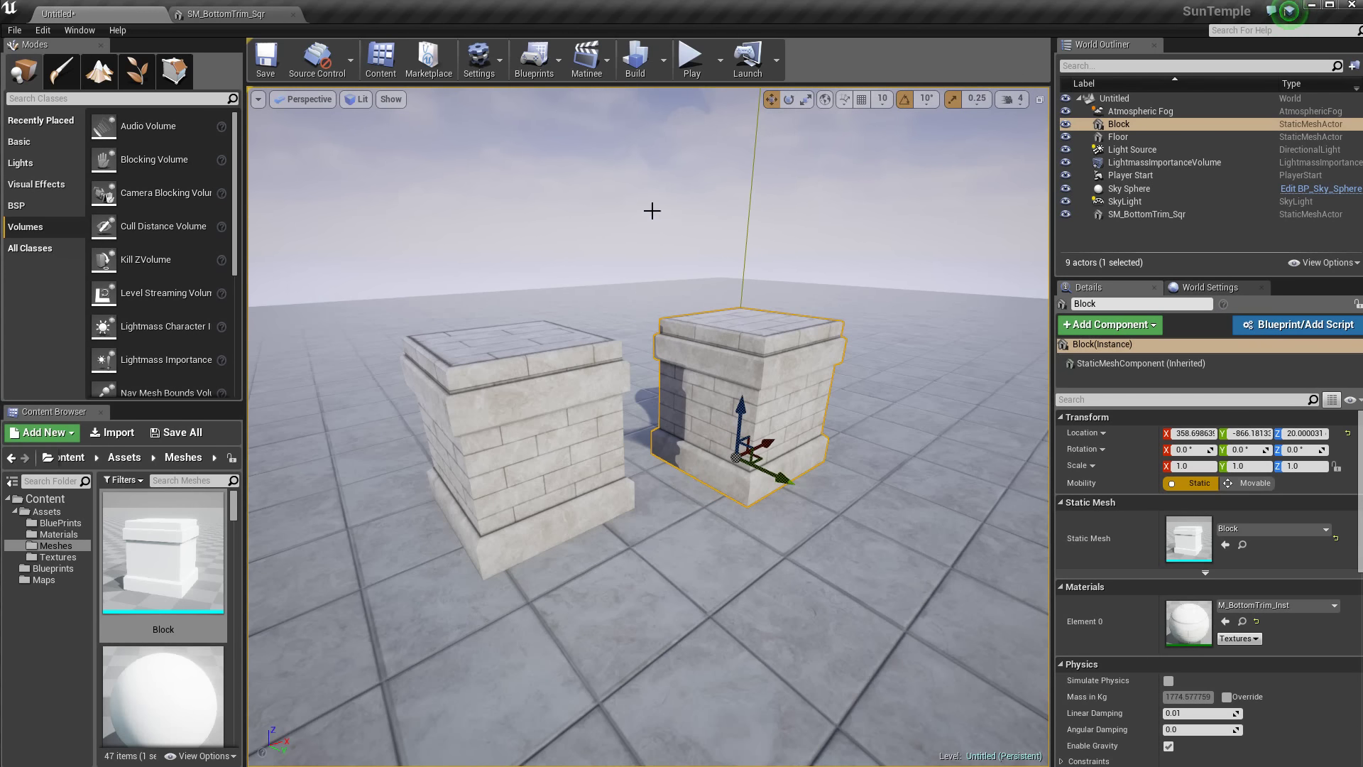
pyautogui.click(642, 64)
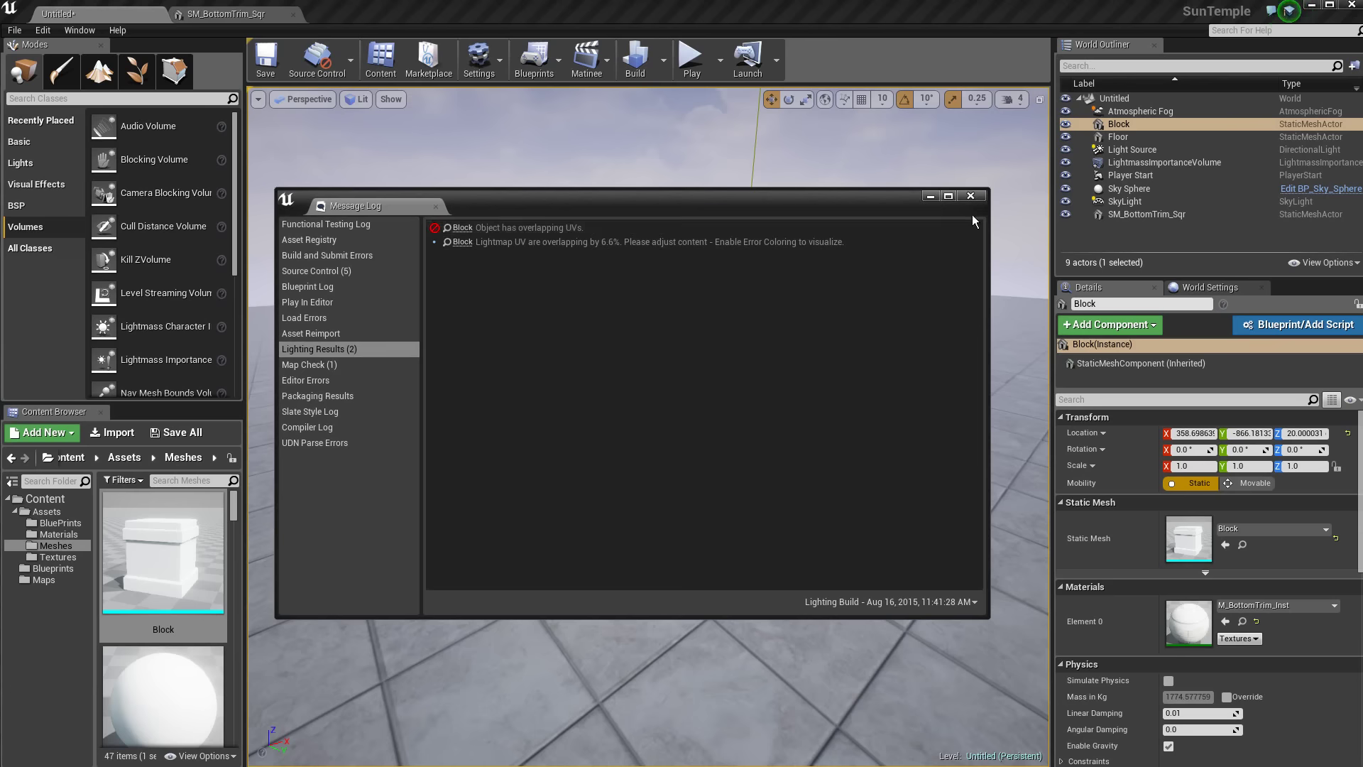
pyautogui.click(972, 197)
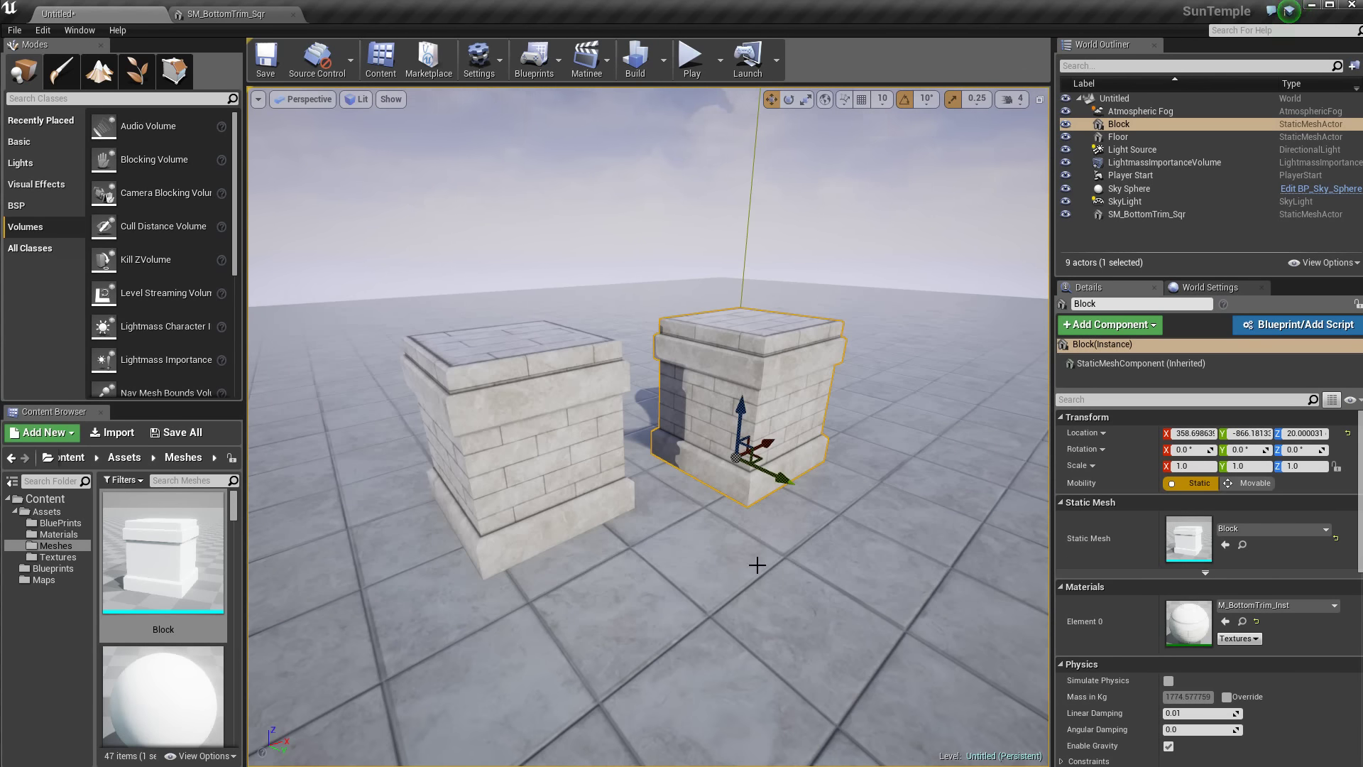
pyautogui.moveTo(701, 533); pyautogui.dragTo(701, 526)
pyautogui.keyDown('alt'); pyautogui.moveTo(629, 485); pyautogui.dragTo(630, 485); pyautogui.keyUp('alt')
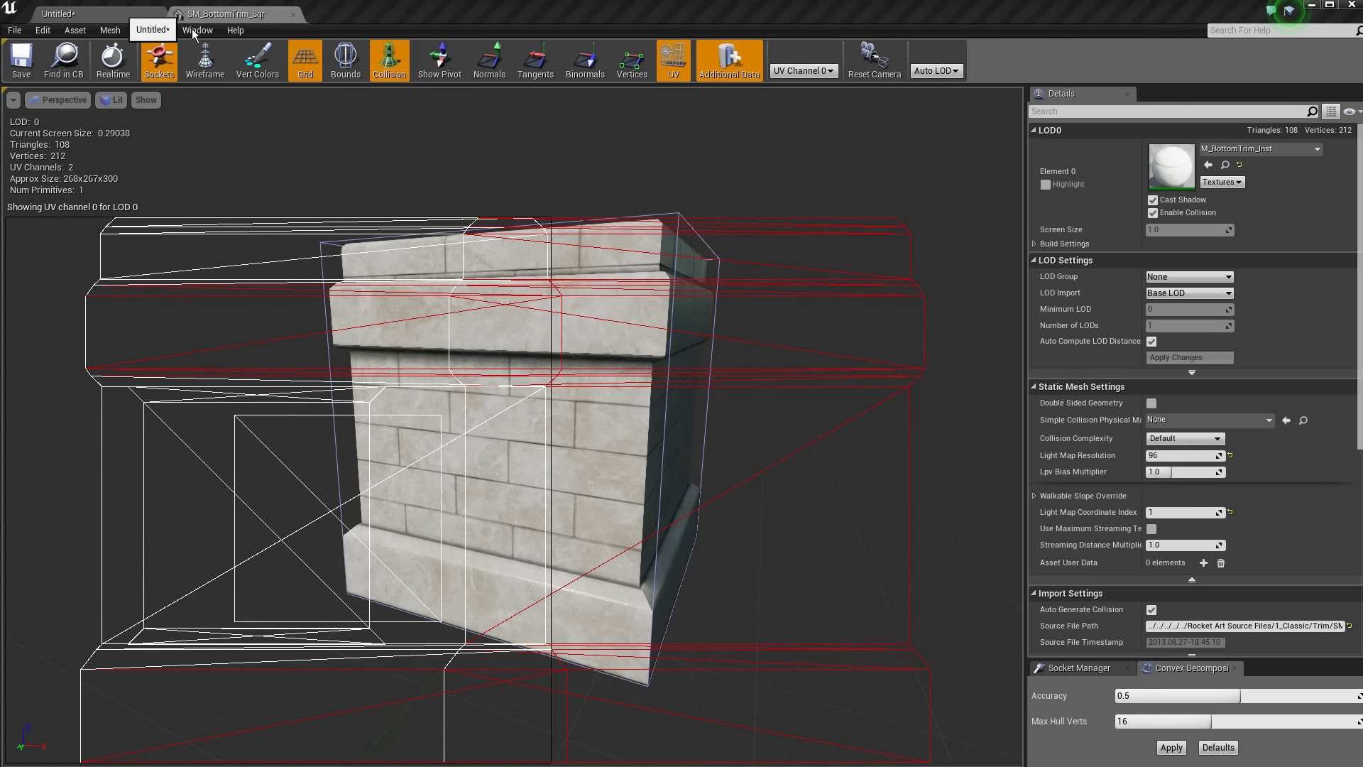
# Return from the static mesh editor to the Untitled level tab.
pyautogui.click(61, 13)
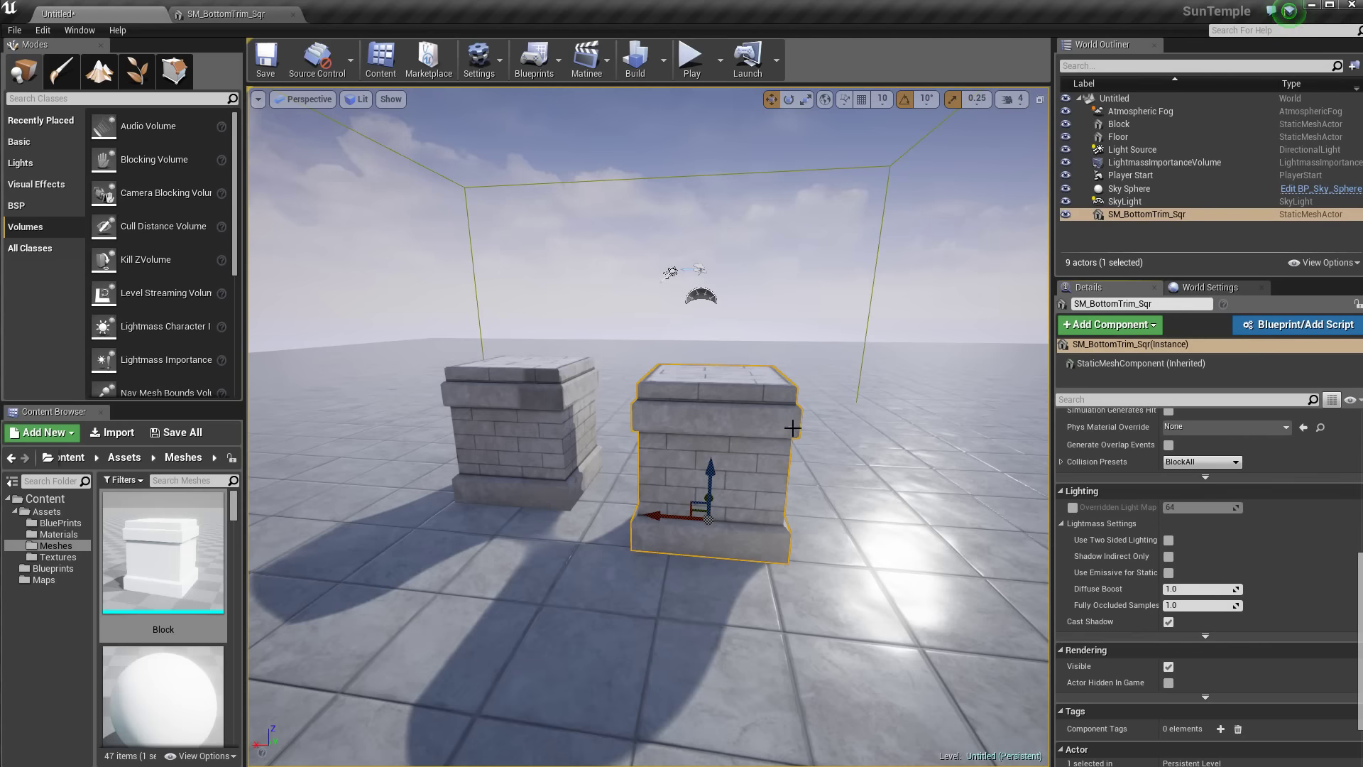
# Enable Overridden Light Map on the SM_BottomTrim_Sqr actor and set it to 256.
pyautogui.click(1073, 508)
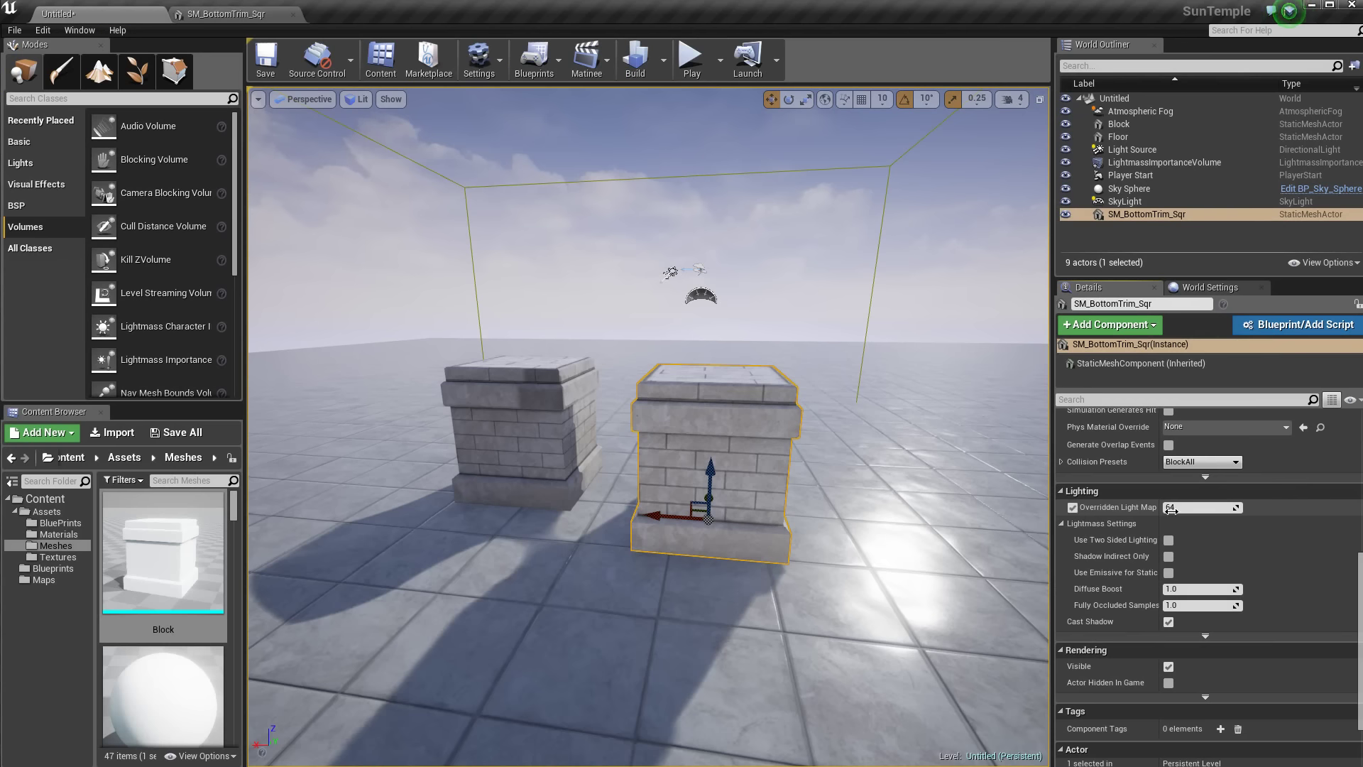
pyautogui.click(1205, 508)
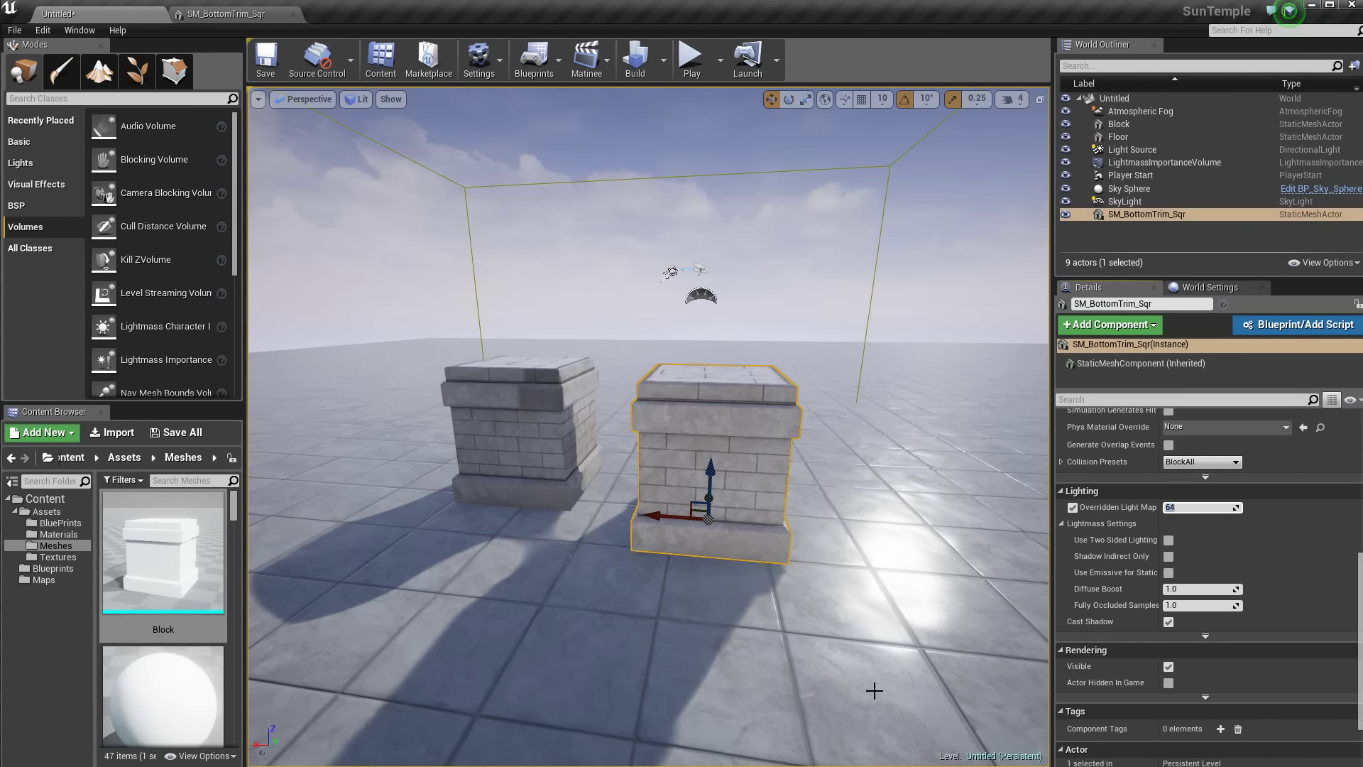
pyautogui.write('25')
pyautogui.press('Return')
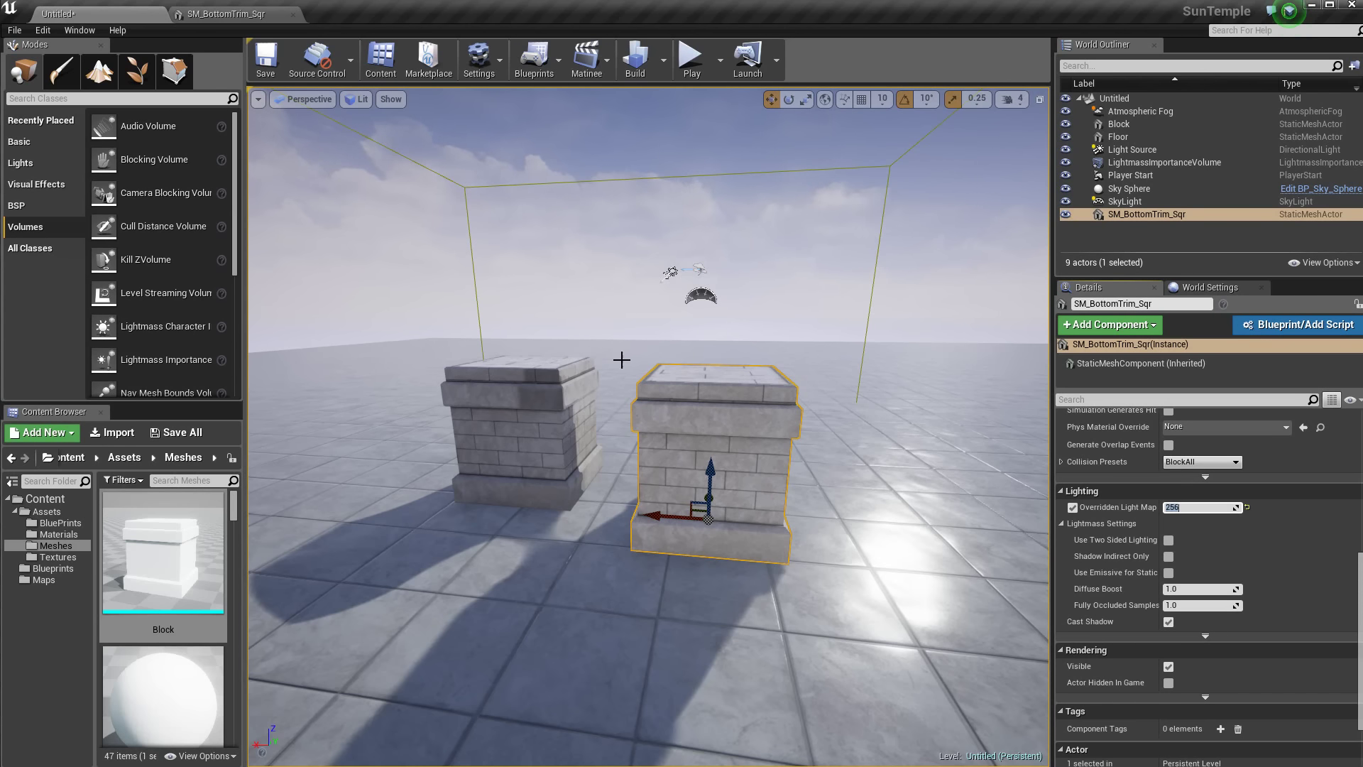
# Launch a new lighting build so the 256 lightmap override takes effect.
pyautogui.click(635, 57)
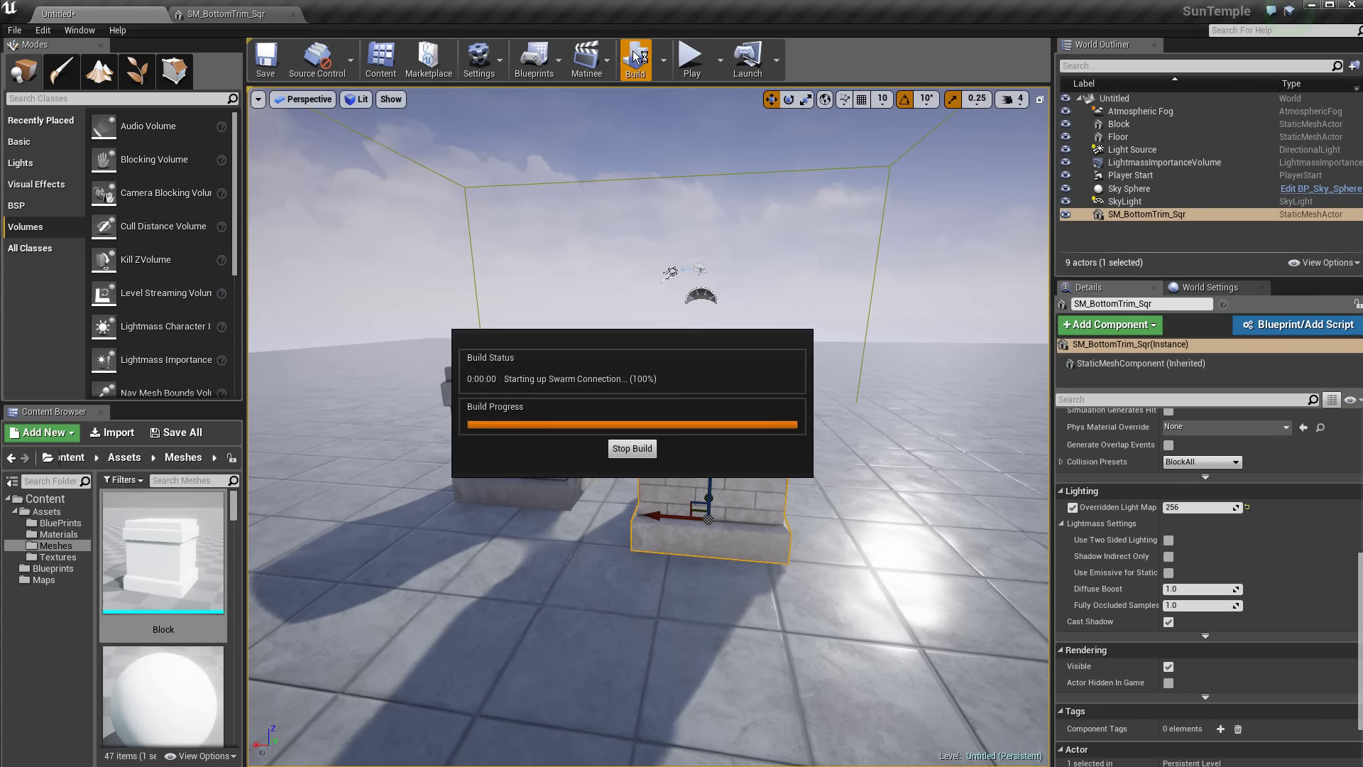